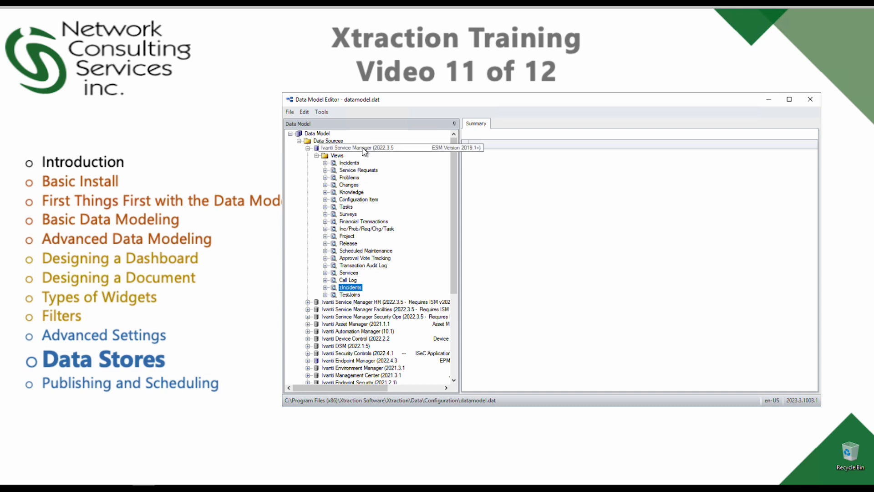
- Review the Ivanti Service Manager views summary, then expand and collapse Ivanti Endpoint Manager's views
{"action": "left_click", "coordinate": [317, 156]}
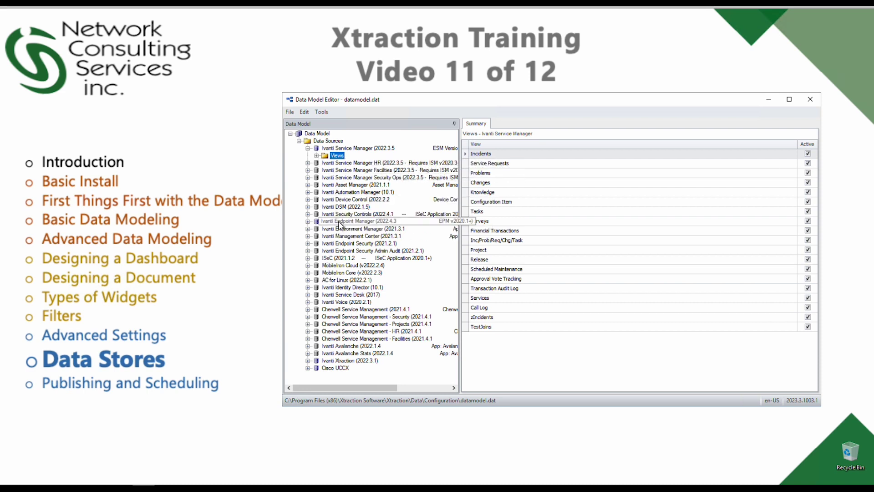
{"action": "left_click", "coordinate": [316, 221]}
{"action": "left_click", "coordinate": [307, 222]}
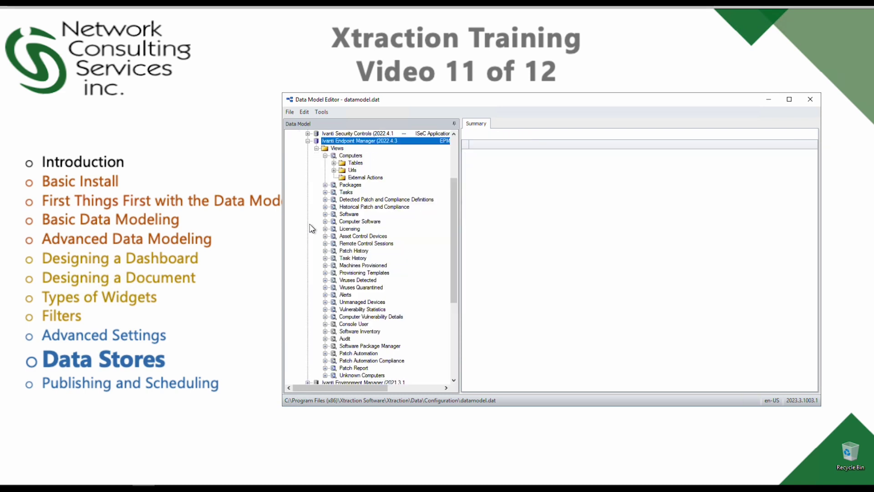
{"action": "left_click", "coordinate": [308, 142]}
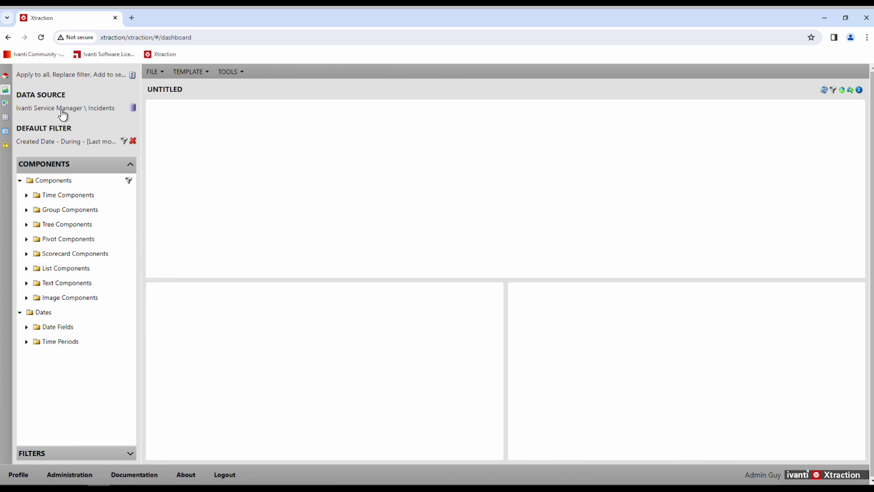
- Scroll the Select Data Source list through the Service Manager views down to zIncidents and TestJoins
{"action": "left_click", "coordinate": [138, 109]}
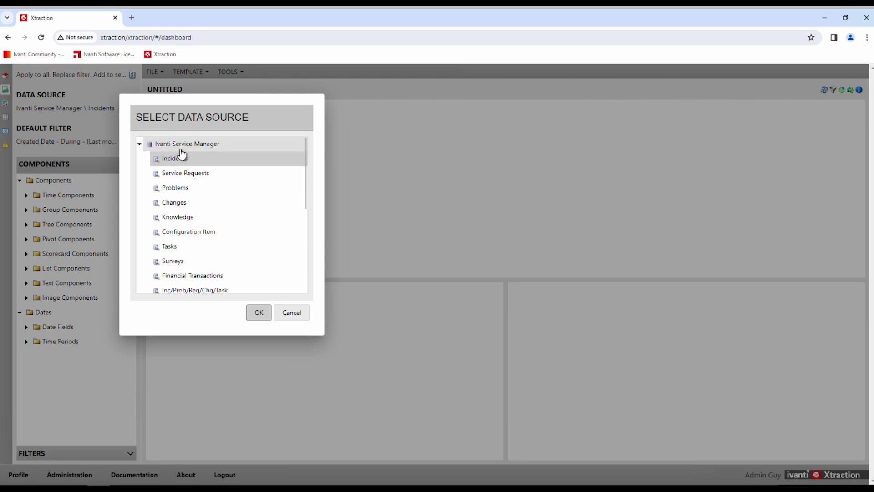
{"action": "scroll", "coordinate": [216, 223], "scroll_direction": "down", "scroll_amount": 3}
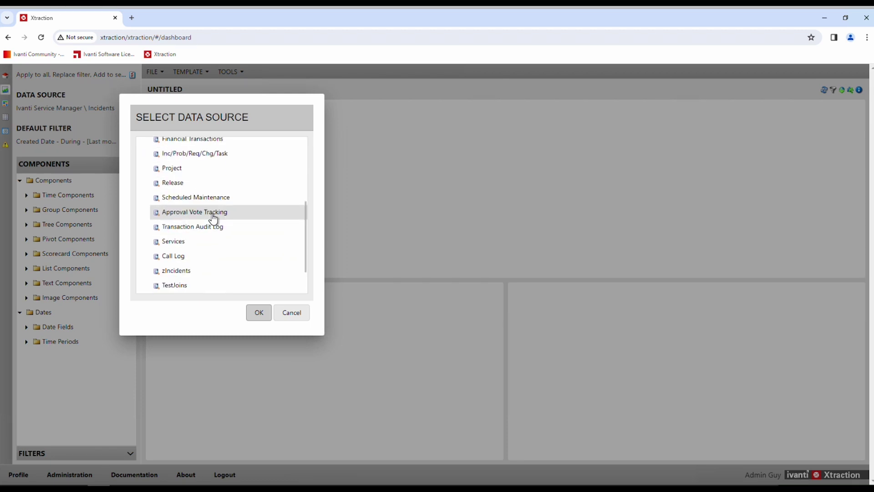
{"action": "scroll", "coordinate": [214, 220], "scroll_direction": "down", "scroll_amount": 1}
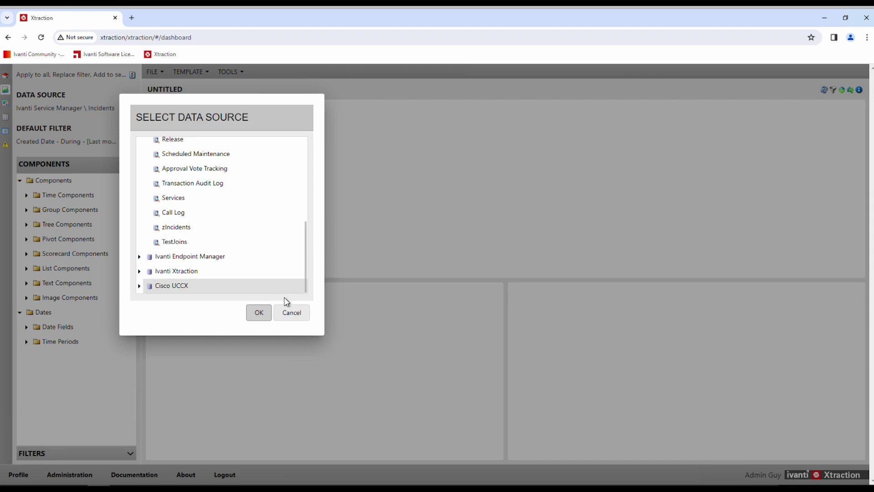
{"action": "scroll", "coordinate": [201, 209], "scroll_direction": "up", "scroll_amount": 5}
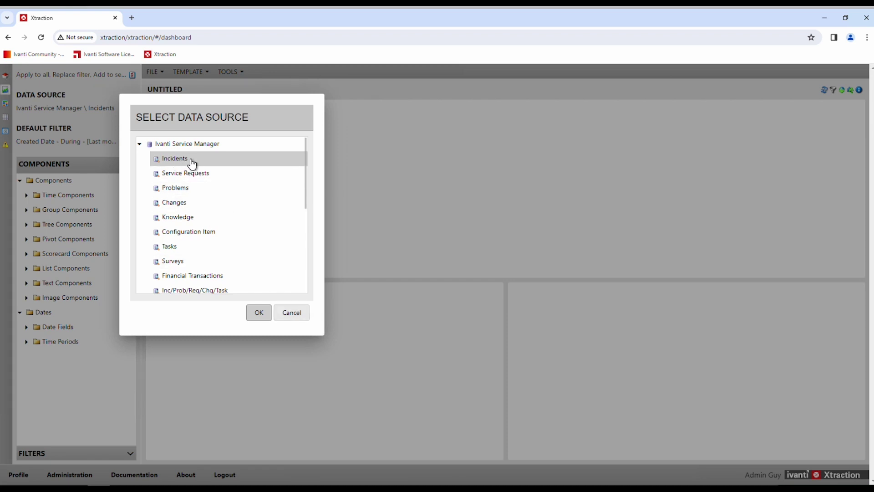
- Confirm Incidents as the data source and place a Record List in the dashboard's top panel
{"action": "left_click", "coordinate": [259, 313]}
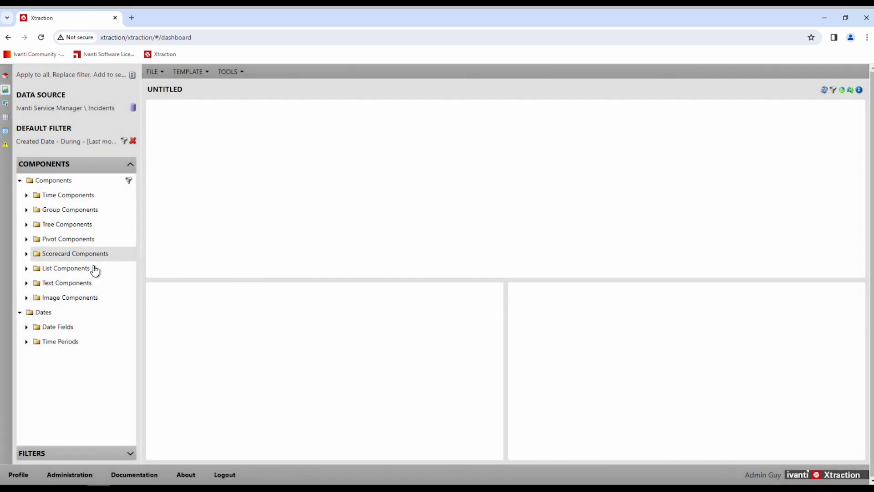
{"action": "left_click", "coordinate": [26, 268]}
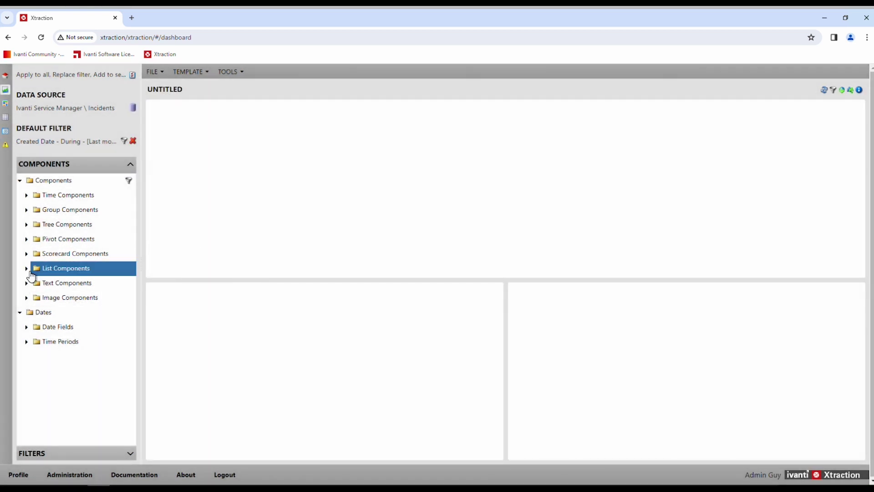
{"action": "left_click_drag", "start_coordinate": [49, 281], "coordinate": [267, 230]}
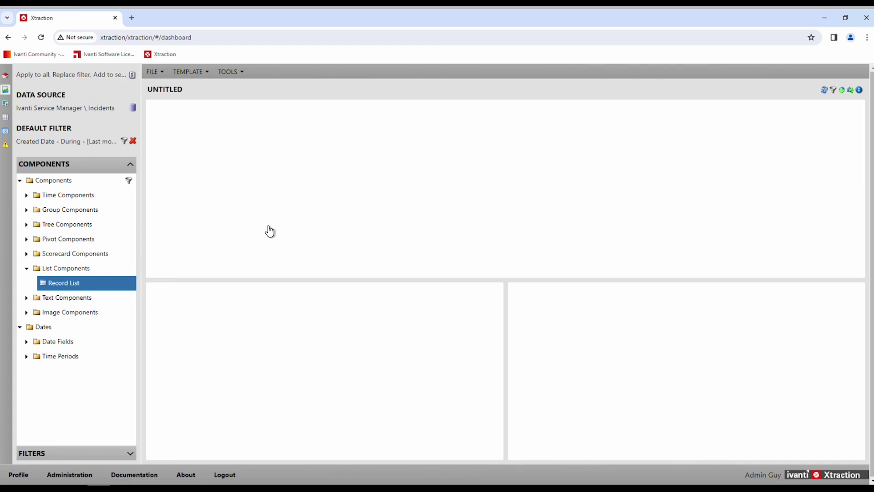
{"action": "left_click_drag", "start_coordinate": [74, 282], "coordinate": [255, 231]}
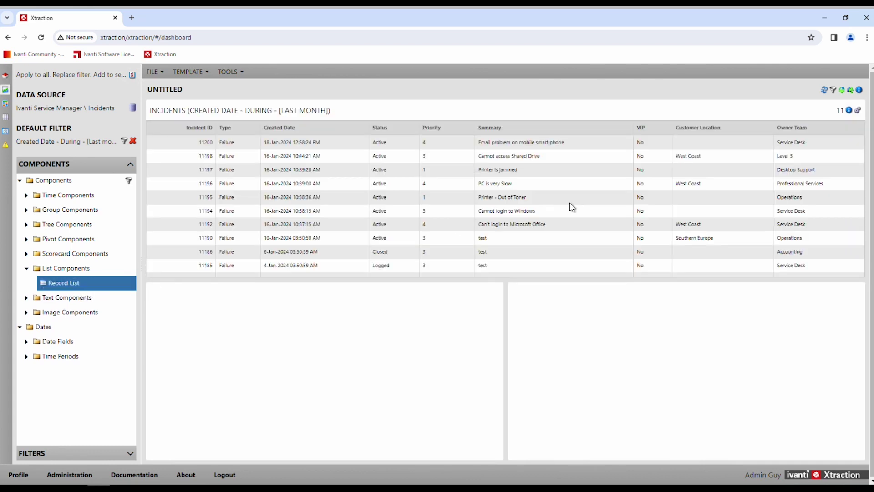
- Open the record list's column editor and scroll through the available columns
{"action": "left_click", "coordinate": [857, 110]}
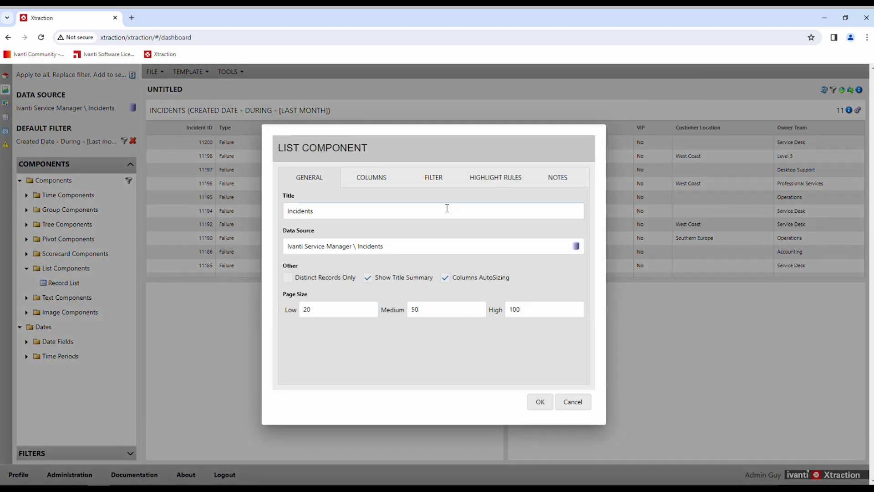
{"action": "left_click", "coordinate": [377, 182]}
{"action": "right_click", "coordinate": [358, 227]}
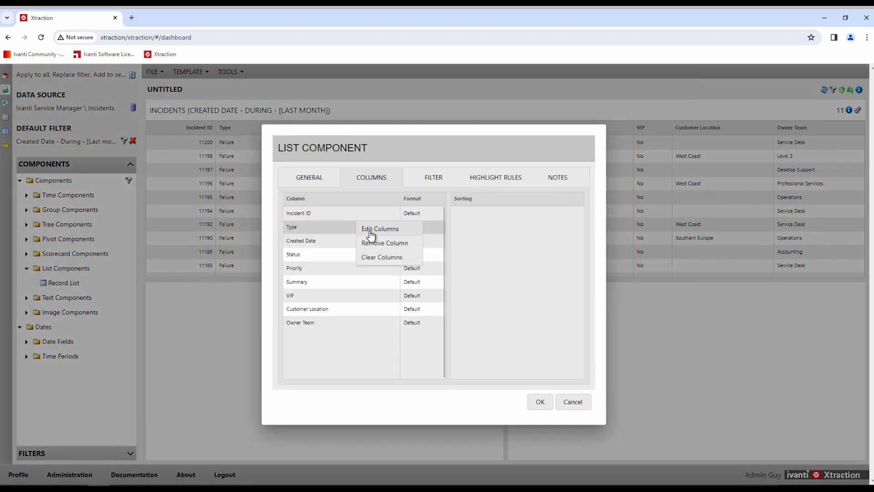
{"action": "left_click", "coordinate": [372, 230]}
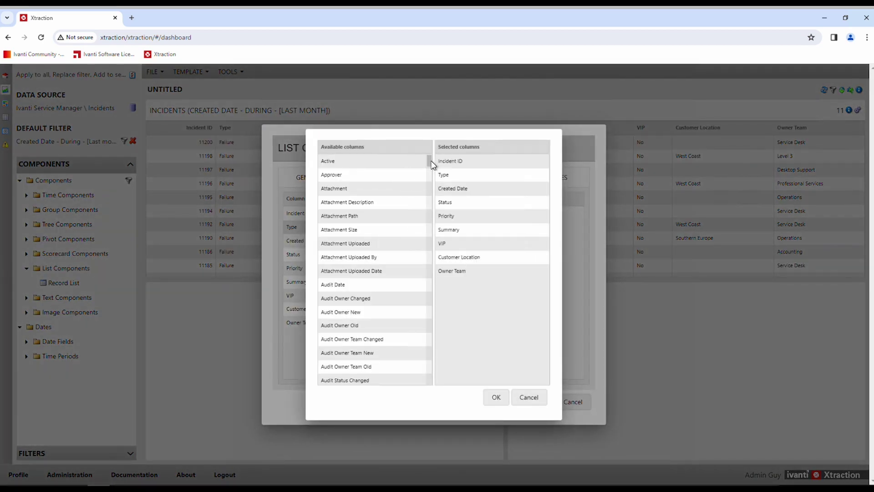
{"action": "left_click_drag", "start_coordinate": [429, 162], "coordinate": [431, 308]}
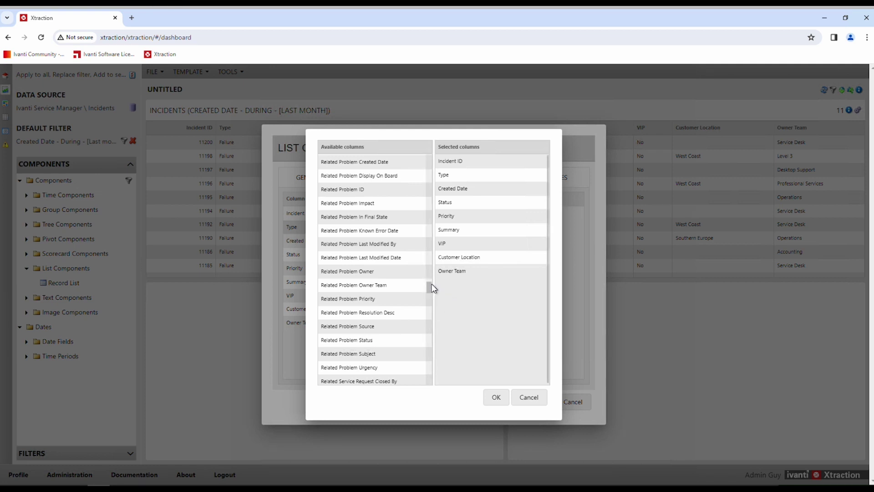
{"action": "left_click_drag", "start_coordinate": [431, 285], "coordinate": [425, 340]}
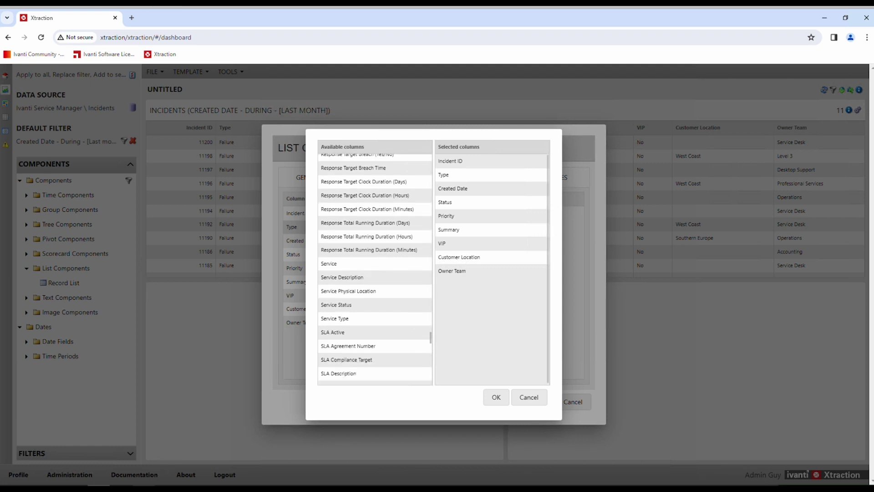
{"action": "key", "text": "alt+Tab"}
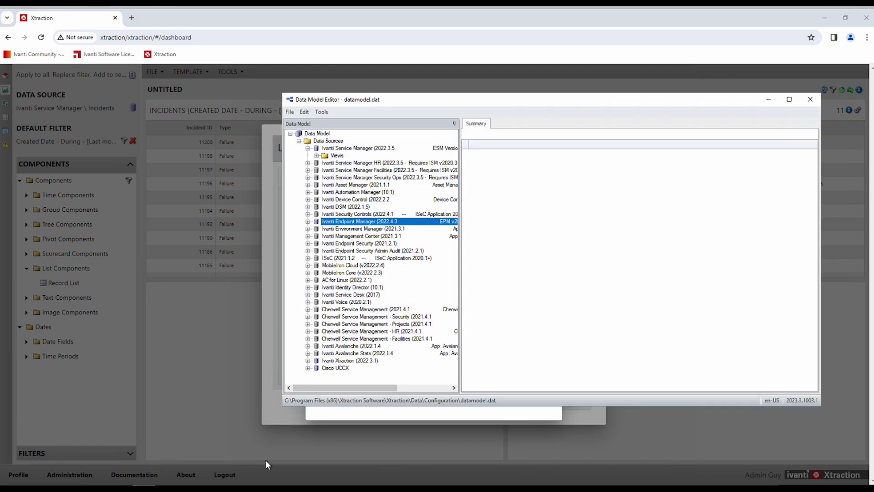
- Expand the Incidents view and inspect its INCIDENT, JOURNAL, SLA, TASK and PROBLEM table fields
{"action": "left_click", "coordinate": [316, 155]}
{"action": "left_click", "coordinate": [325, 163]}
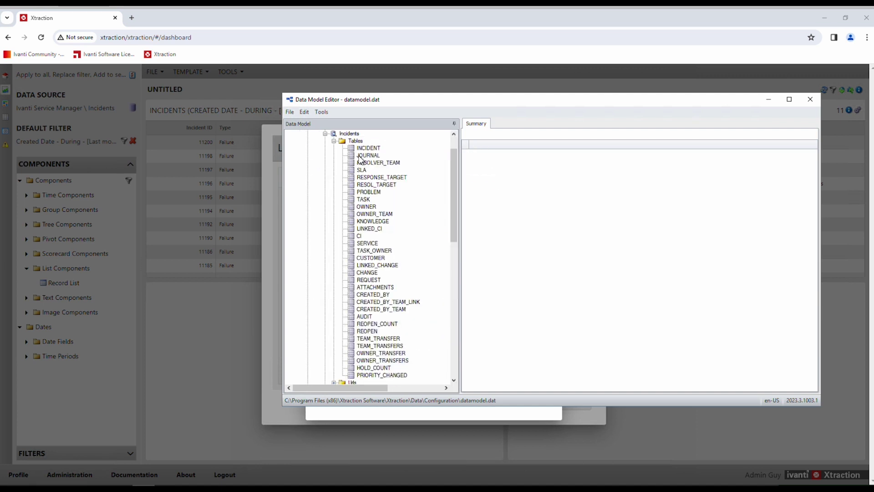
{"action": "left_click", "coordinate": [355, 141]}
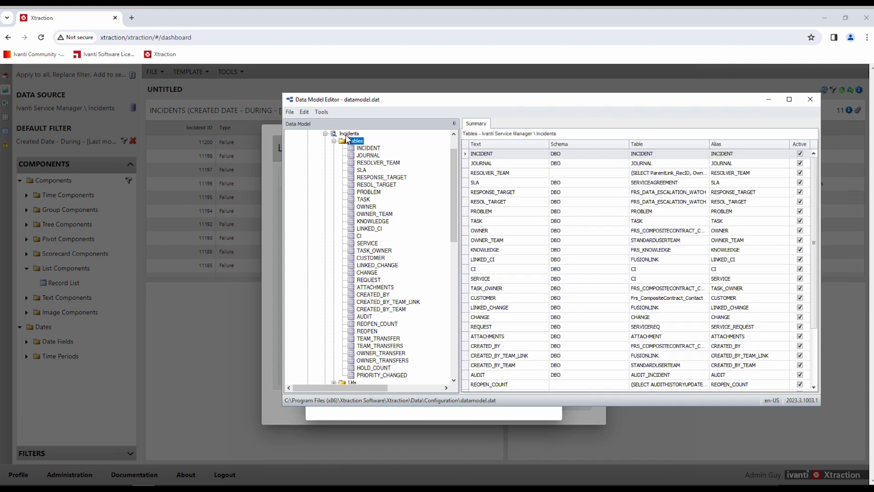
{"action": "left_click", "coordinate": [366, 150]}
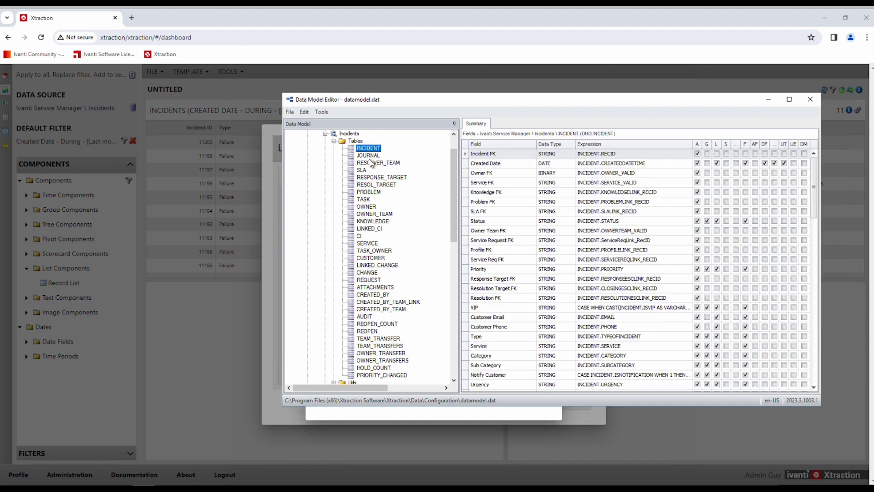
{"action": "left_click", "coordinate": [369, 156]}
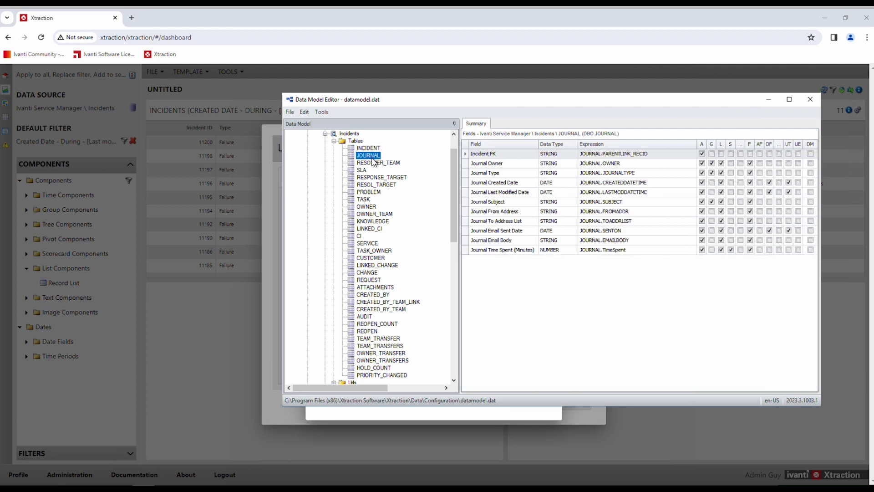
{"action": "left_click", "coordinate": [364, 171]}
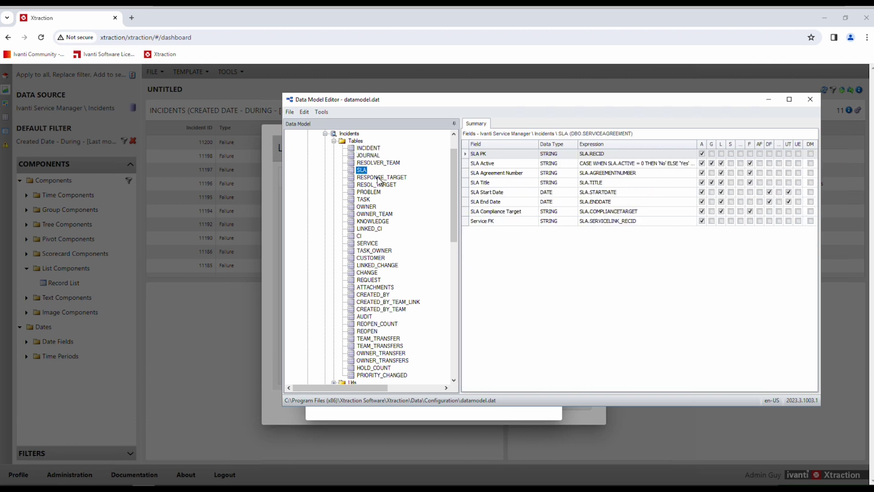
{"action": "left_click", "coordinate": [364, 200]}
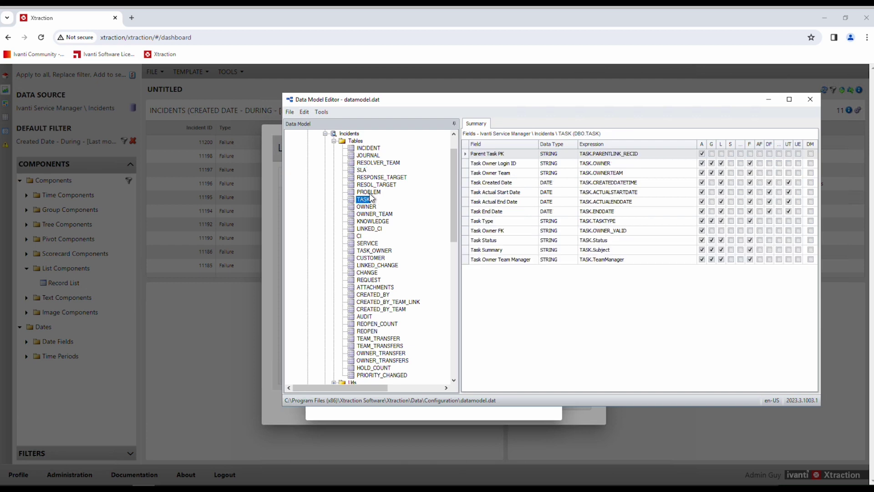
{"action": "left_click", "coordinate": [370, 193]}
{"action": "left_click", "coordinate": [370, 150]}
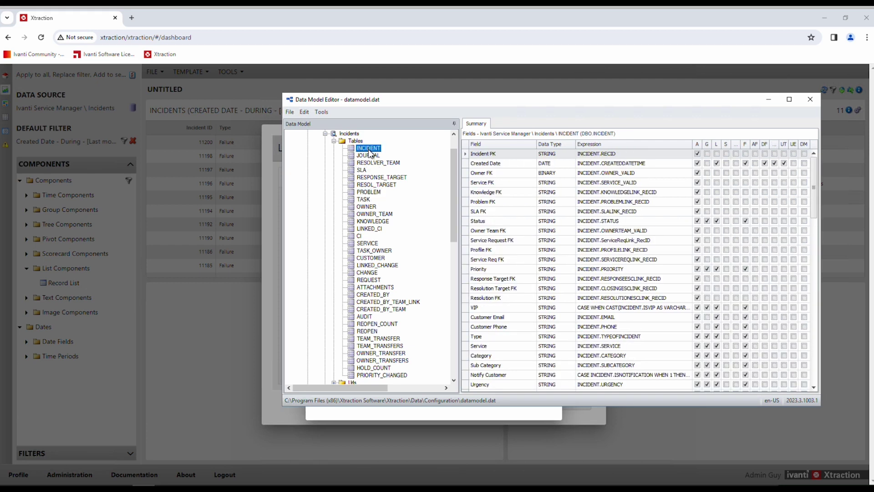
- Check the INCIDENT table's joins, cancel unchanged, and view the TASK table's fields
{"action": "double_click", "coordinate": [374, 148]}
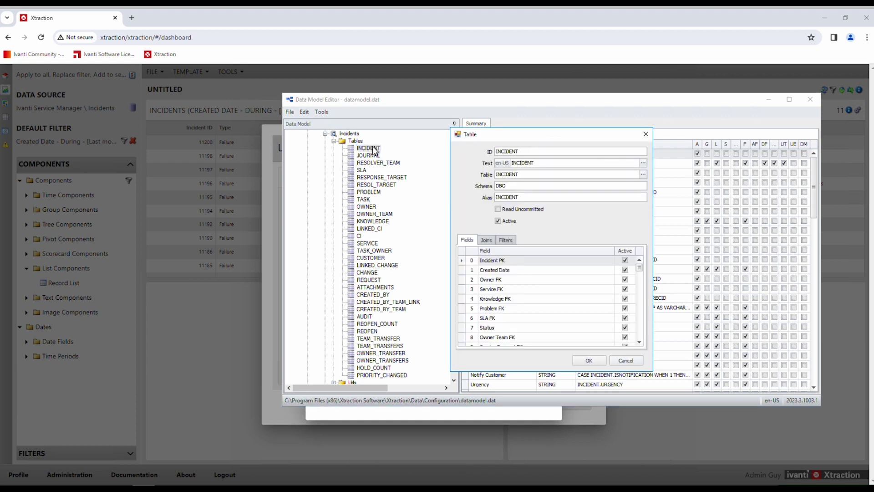
{"action": "left_click", "coordinate": [487, 240]}
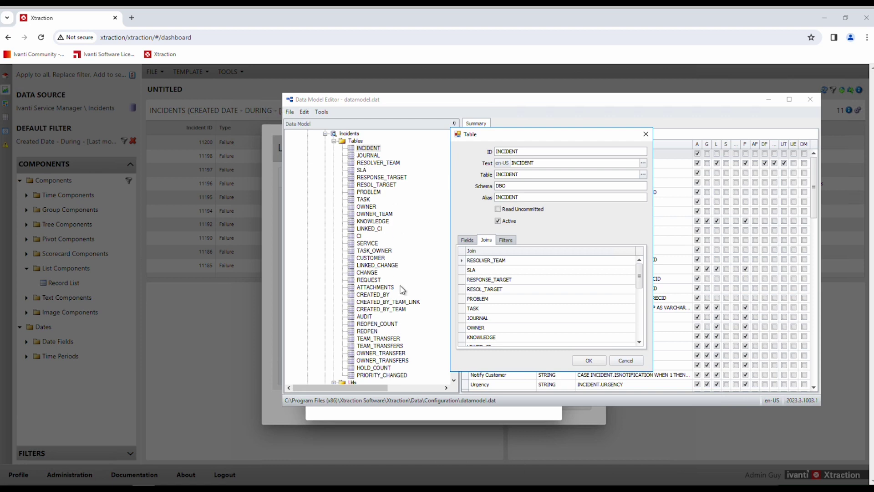
{"action": "left_click", "coordinate": [630, 360]}
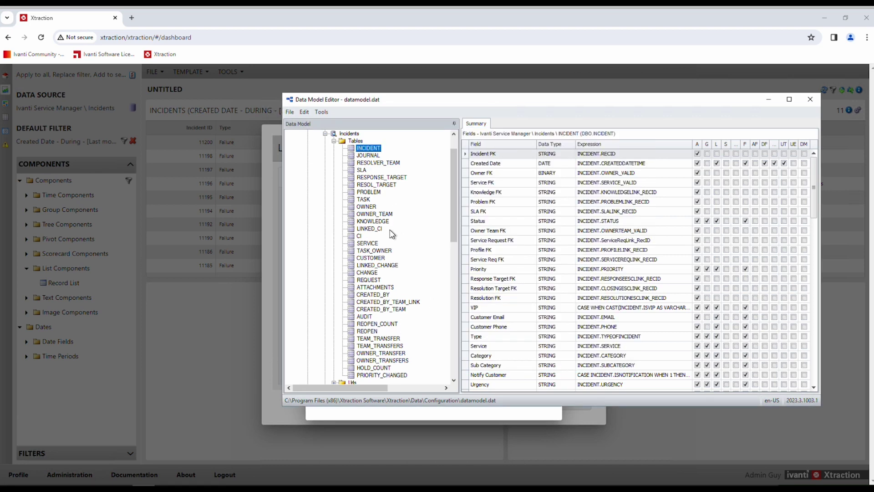
{"action": "left_click", "coordinate": [366, 200]}
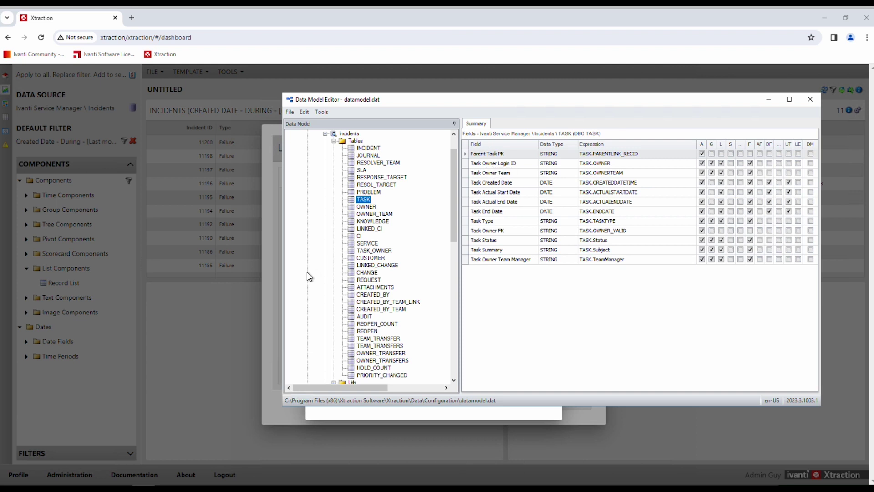
{"action": "left_click", "coordinate": [273, 279]}
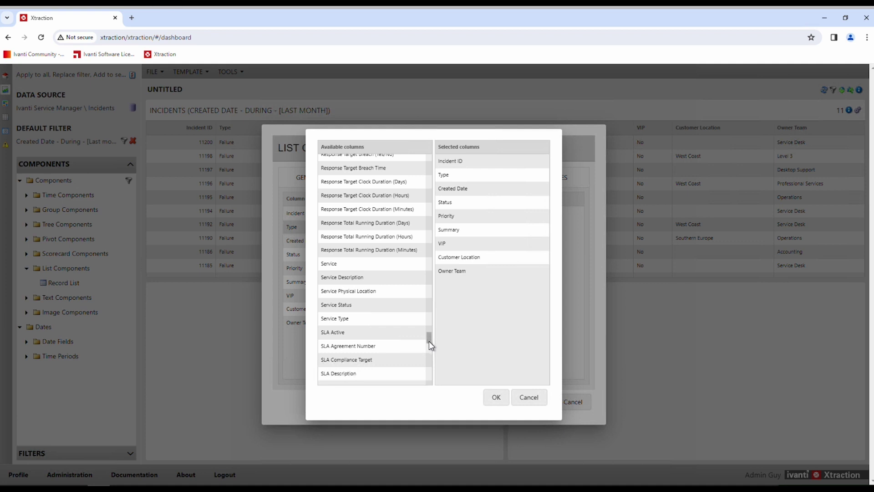
- Scroll the available columns down to the Task Owner entries, then go back to the editor
{"action": "scroll", "coordinate": [429, 340], "scroll_direction": "down", "scroll_amount": 3}
{"action": "scroll", "coordinate": [430, 355], "scroll_direction": "down", "scroll_amount": 5}
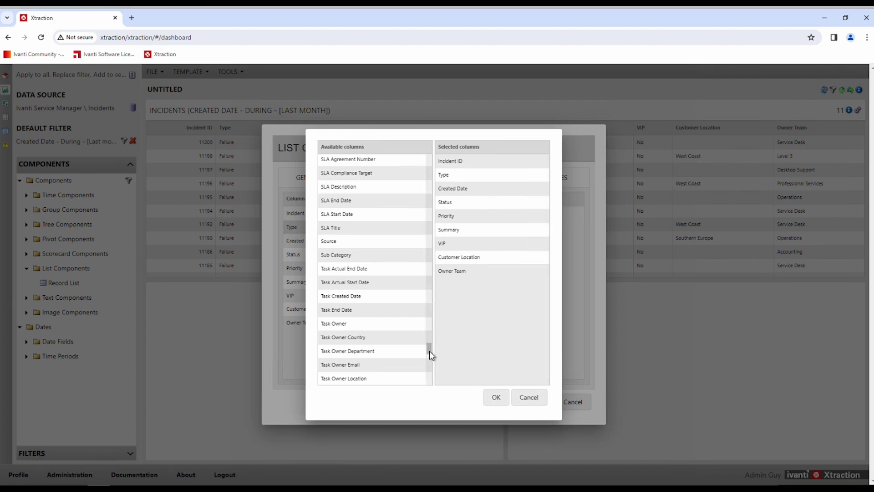
{"action": "scroll", "coordinate": [430, 351], "scroll_direction": "down", "scroll_amount": 3}
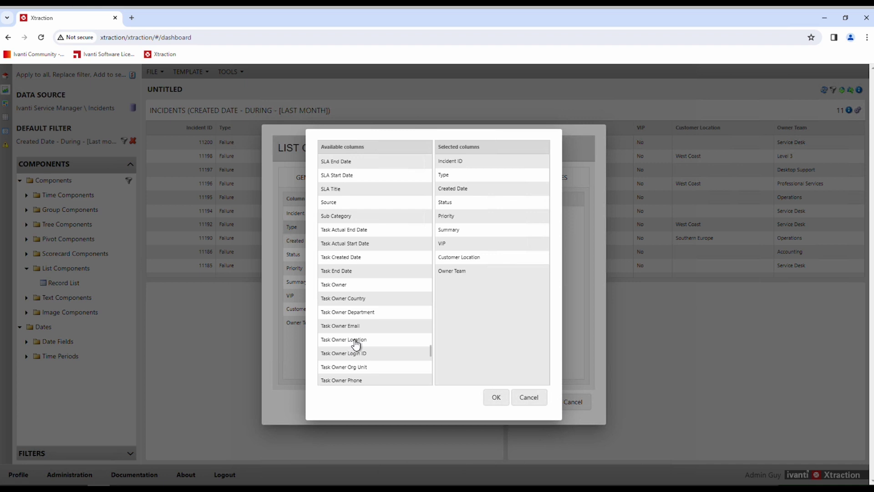
{"action": "left_click", "coordinate": [141, 484]}
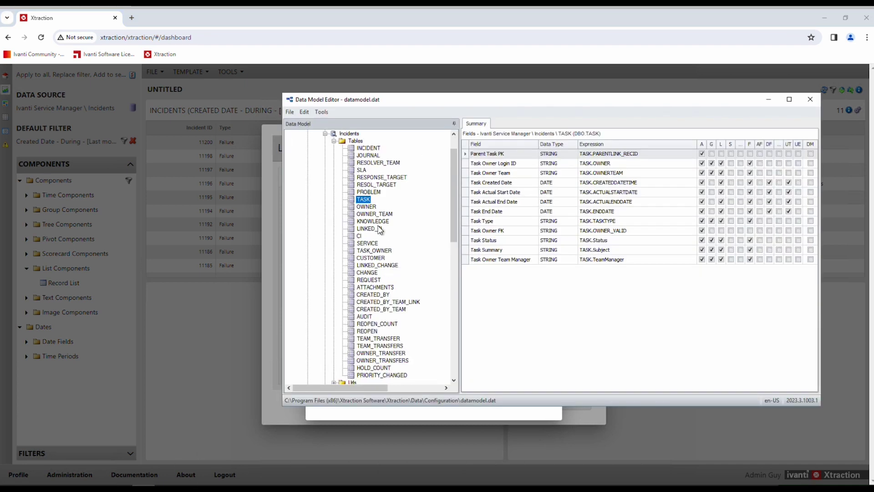
- Inspect the INCIDENT table's join to TASK and cancel without changes
{"action": "double_click", "coordinate": [368, 150]}
{"action": "left_click", "coordinate": [487, 239]}
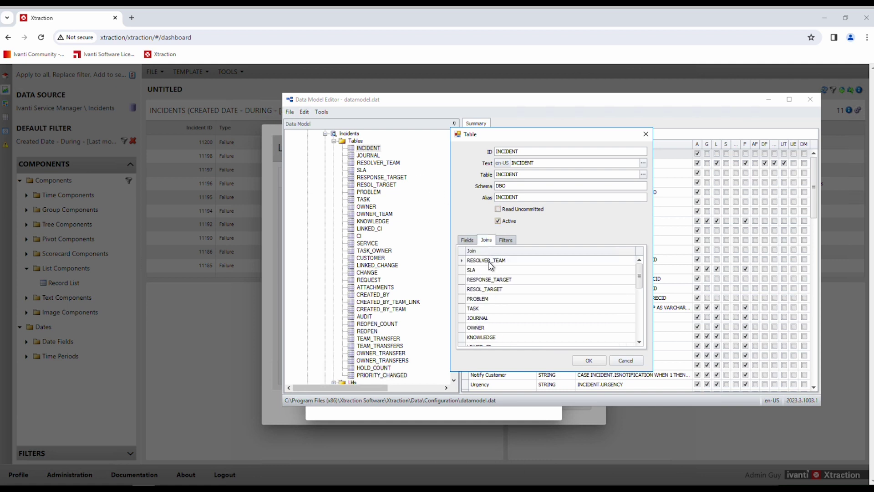
{"action": "left_click", "coordinate": [473, 310]}
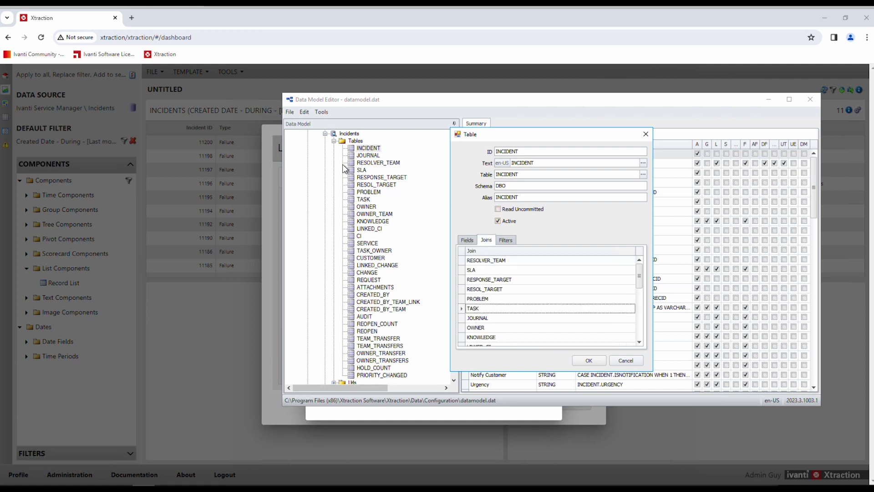
{"action": "left_click", "coordinate": [622, 362]}
- Compare the TASK and INCIDENT table fields, then select the Incidents view
{"action": "left_click", "coordinate": [369, 199]}
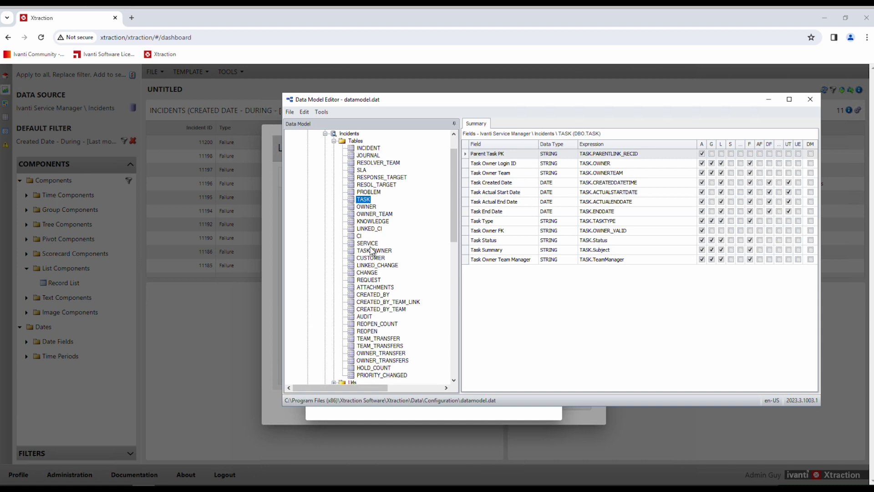
{"action": "left_click", "coordinate": [371, 149]}
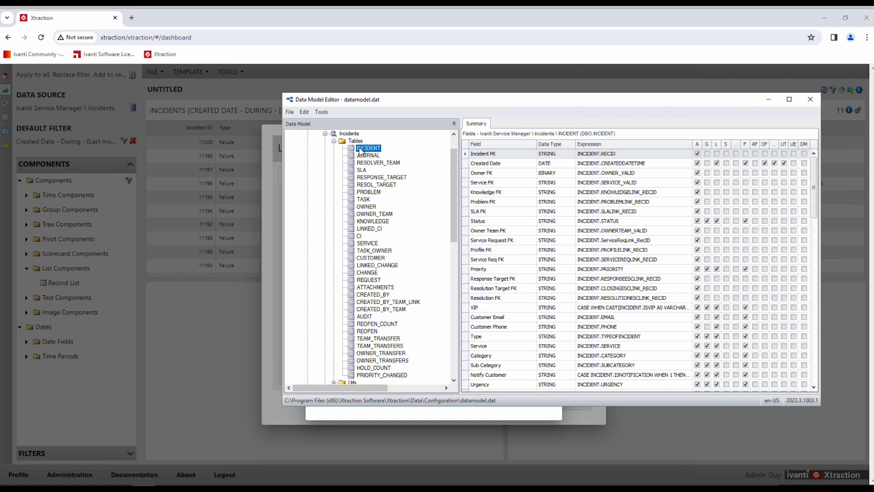
{"action": "left_click", "coordinate": [350, 135]}
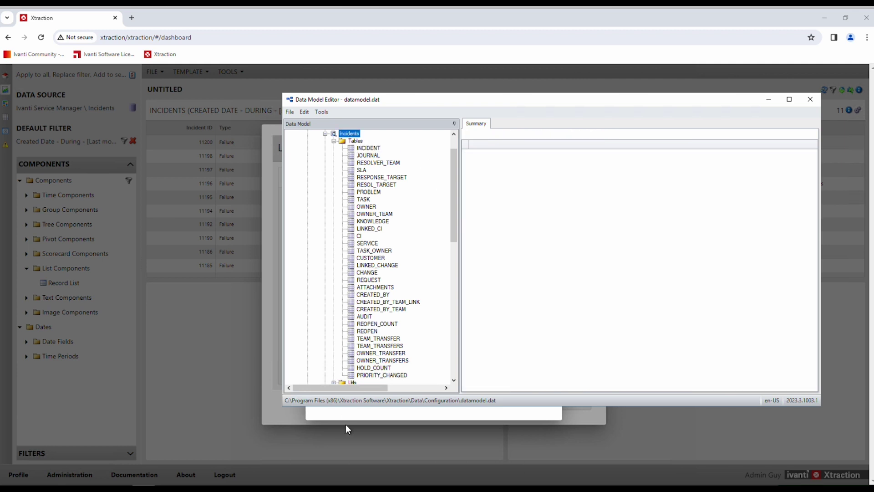
- Cancel both the column chooser and the List Component settings, leaving the record list unchanged
{"action": "left_click", "coordinate": [362, 415]}
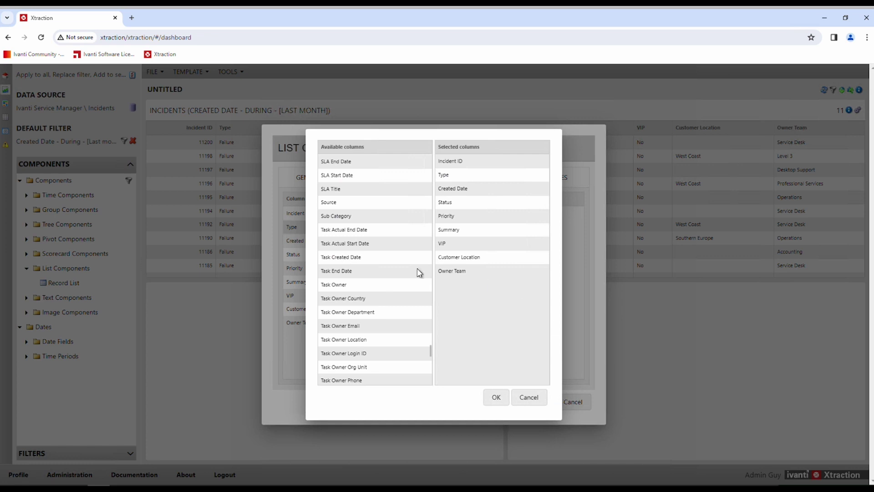
{"action": "left_click", "coordinate": [538, 404]}
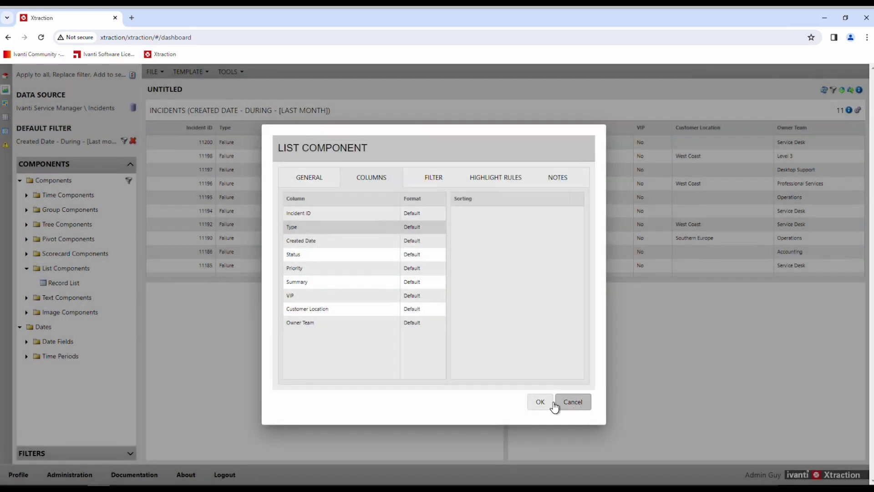
{"action": "left_click", "coordinate": [574, 402]}
{"action": "key", "text": "alt+Tab"}
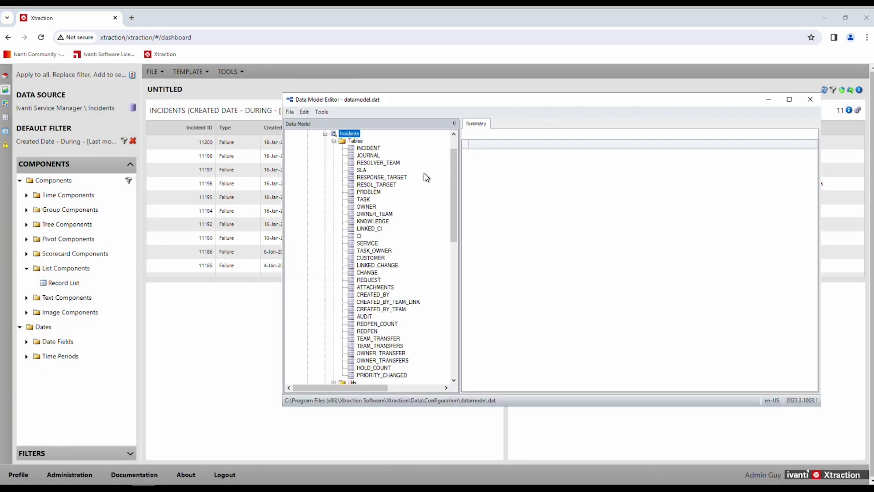
- Collapse the Incidents tables list and the Incidents view under Ivanti Service Manager
{"action": "left_click", "coordinate": [333, 141]}
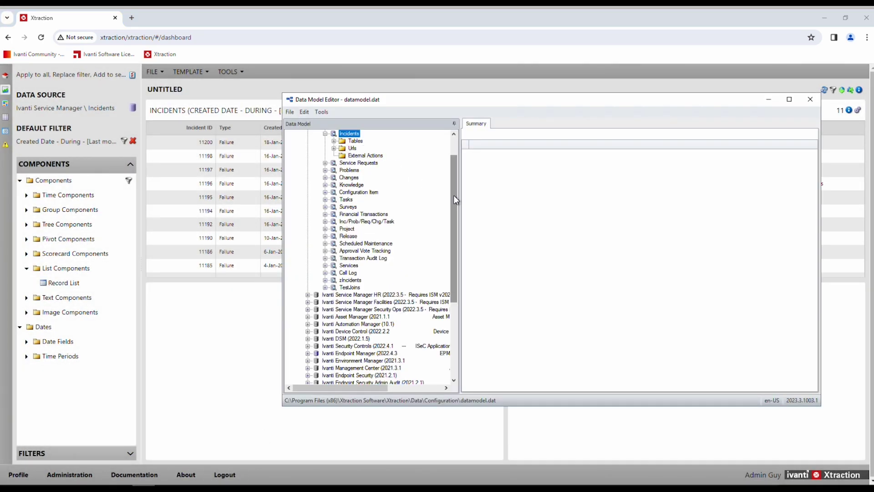
{"action": "scroll", "coordinate": [453, 194], "scroll_direction": "up", "scroll_amount": 2}
{"action": "left_click", "coordinate": [357, 150]}
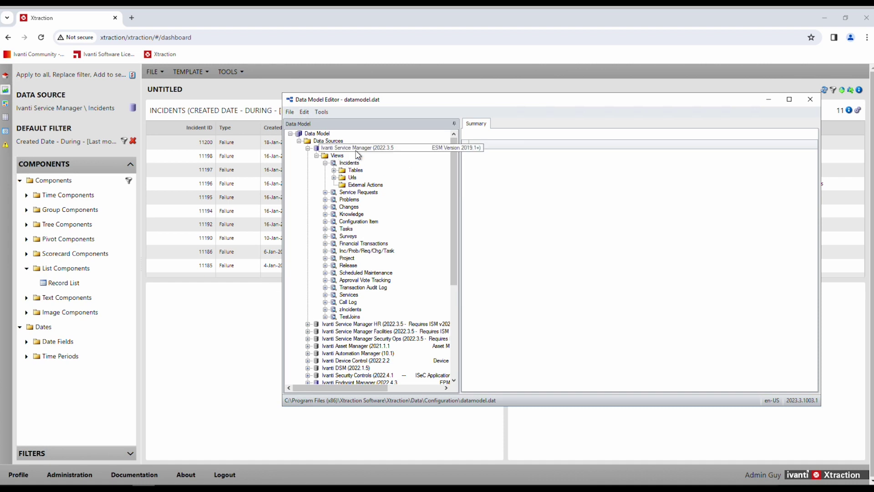
{"action": "left_click", "coordinate": [326, 163]}
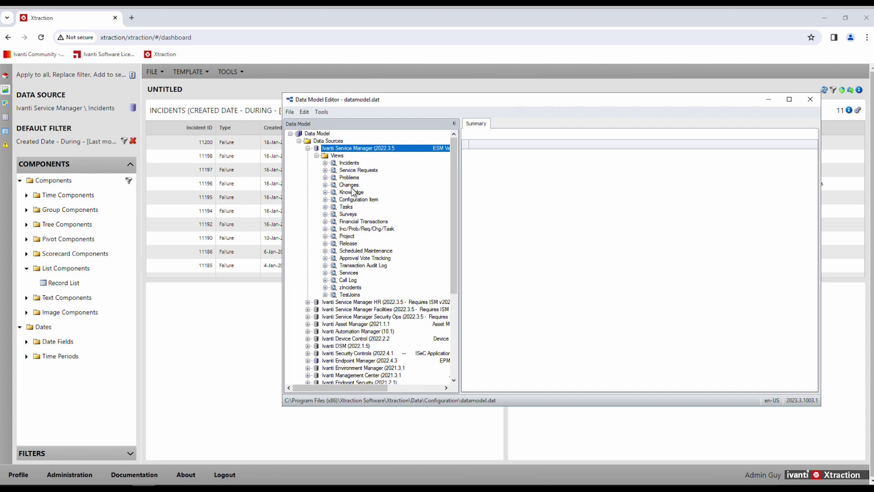
- Dismiss the Add View option and the File menu, then expand the zIncidents view
{"action": "left_click", "coordinate": [336, 156]}
{"action": "right_click", "coordinate": [336, 156]}
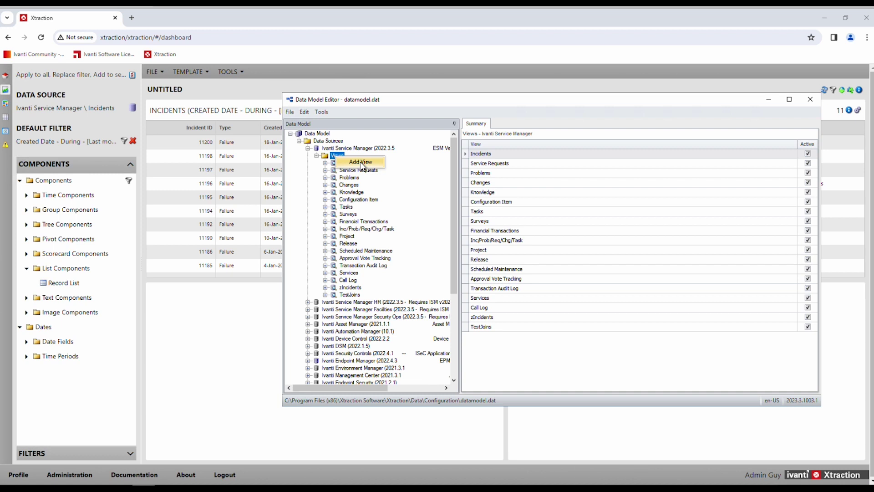
{"action": "left_click", "coordinate": [351, 295]}
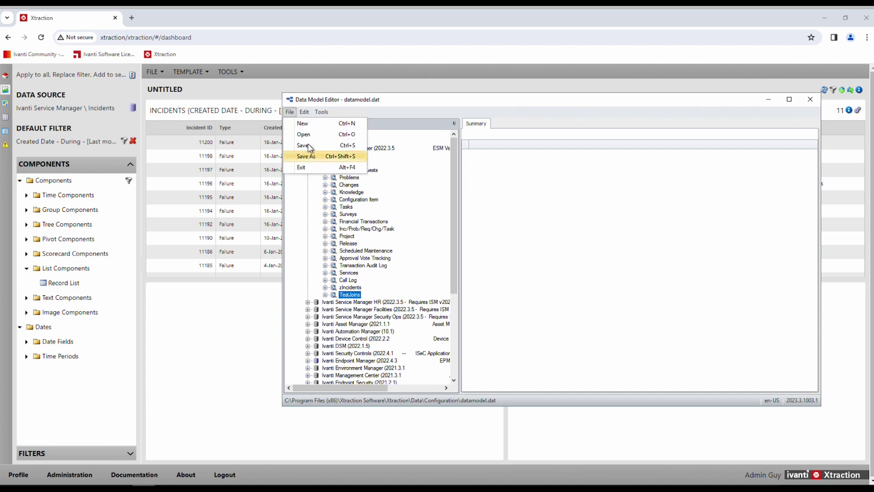
{"action": "left_click", "coordinate": [384, 285]}
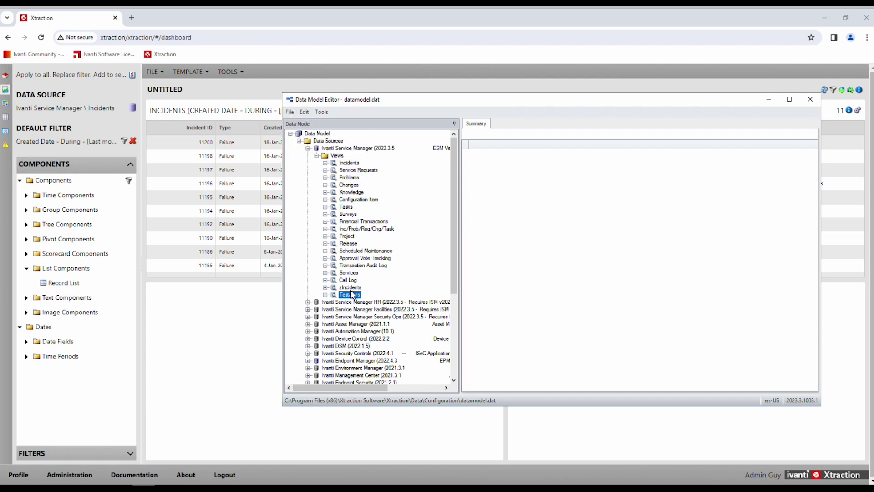
{"action": "left_click", "coordinate": [325, 288]}
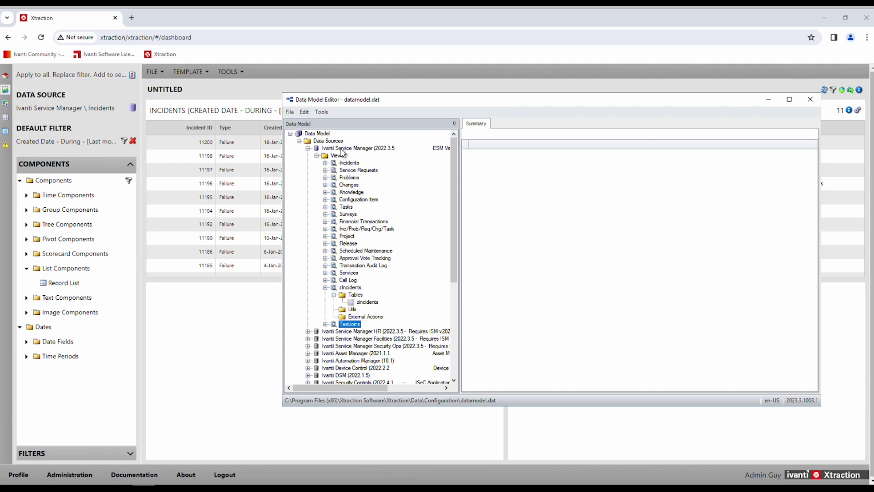
- Untick Active in the zIncidents view properties to make it inactive
{"action": "left_click", "coordinate": [350, 290]}
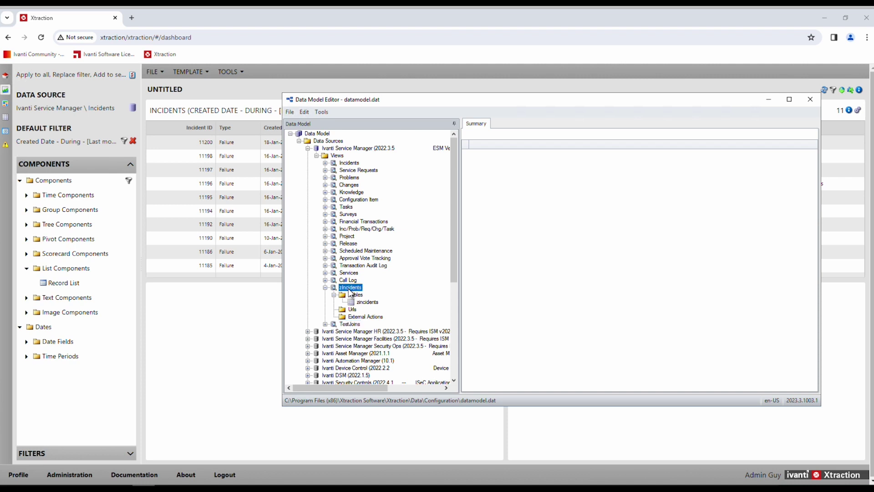
{"action": "double_click", "coordinate": [354, 291]}
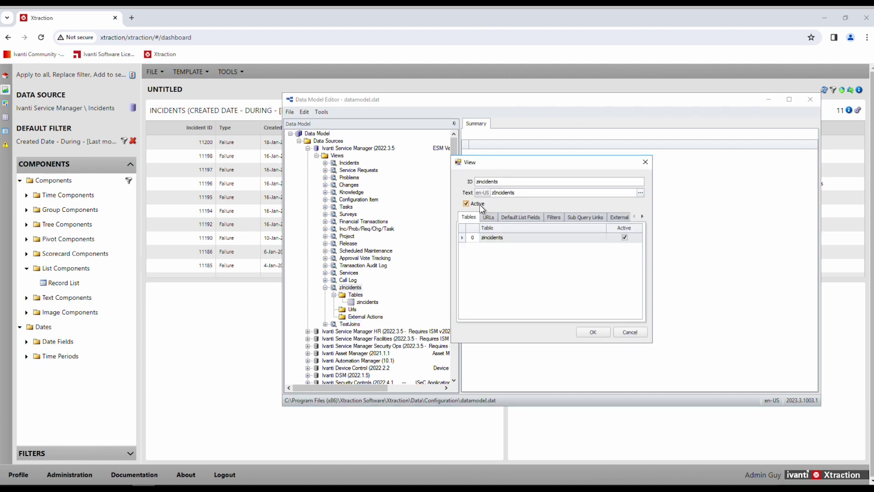
{"action": "left_click", "coordinate": [476, 205]}
{"action": "left_click", "coordinate": [596, 331]}
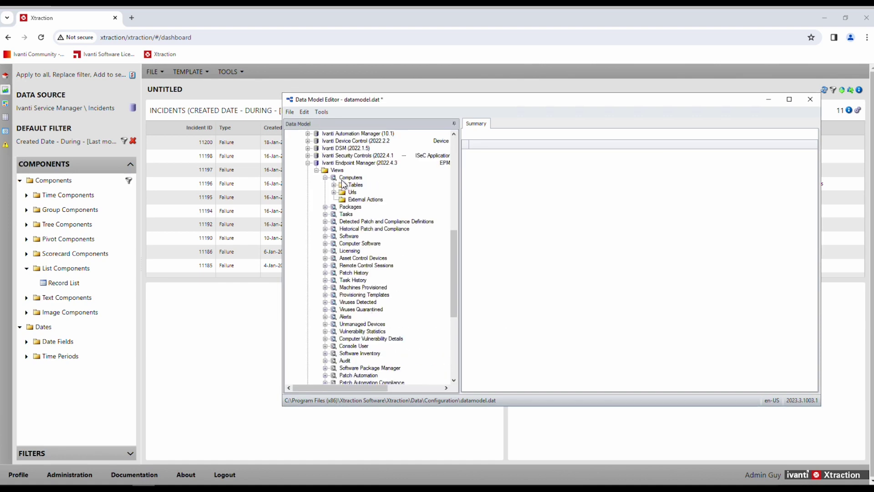
- Make the TestJoins view inactive as well
{"action": "scroll", "coordinate": [330, 209], "scroll_direction": "up", "scroll_amount": 4}
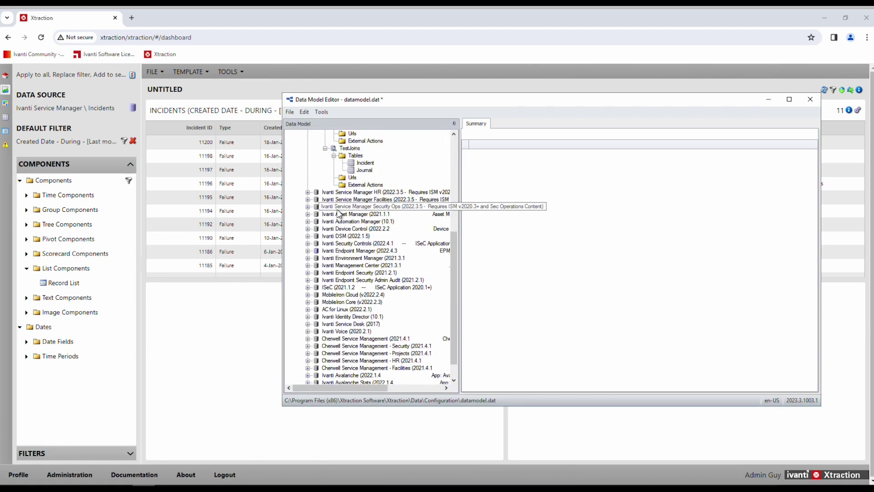
{"action": "scroll", "coordinate": [330, 214], "scroll_direction": "up", "scroll_amount": 6}
{"action": "left_click", "coordinate": [350, 281]}
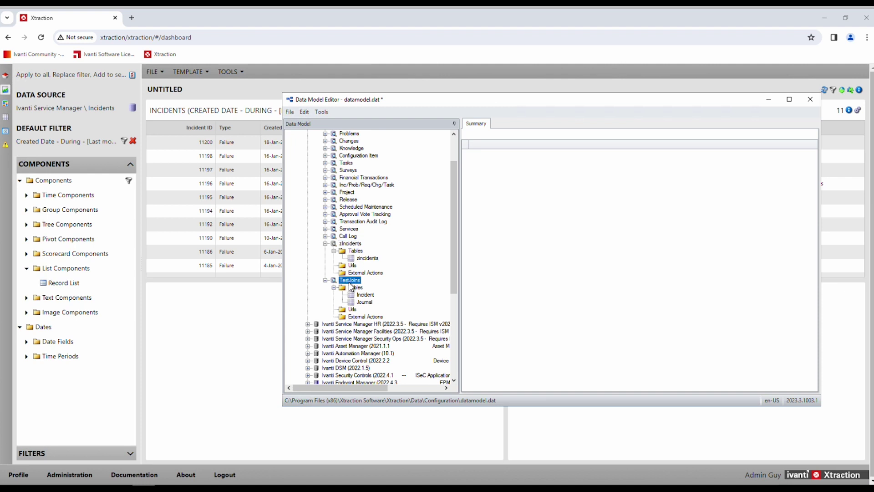
{"action": "double_click", "coordinate": [353, 281]}
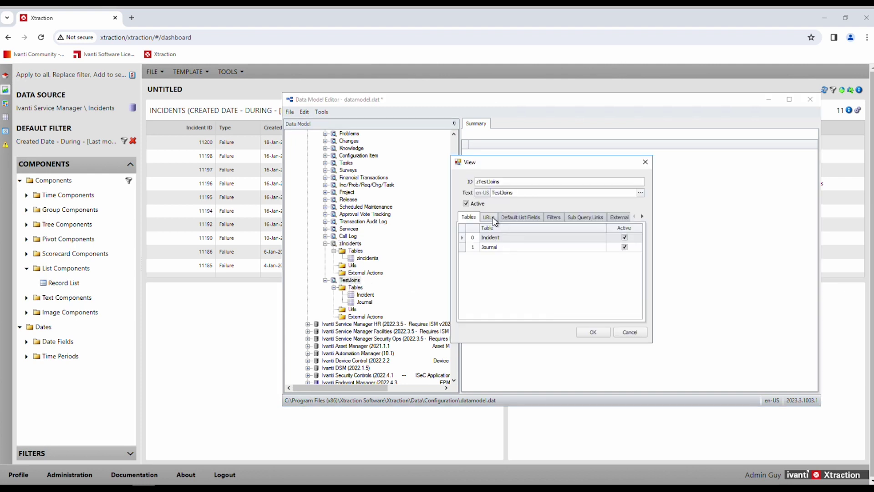
{"action": "left_click", "coordinate": [472, 206]}
{"action": "left_click", "coordinate": [591, 333]}
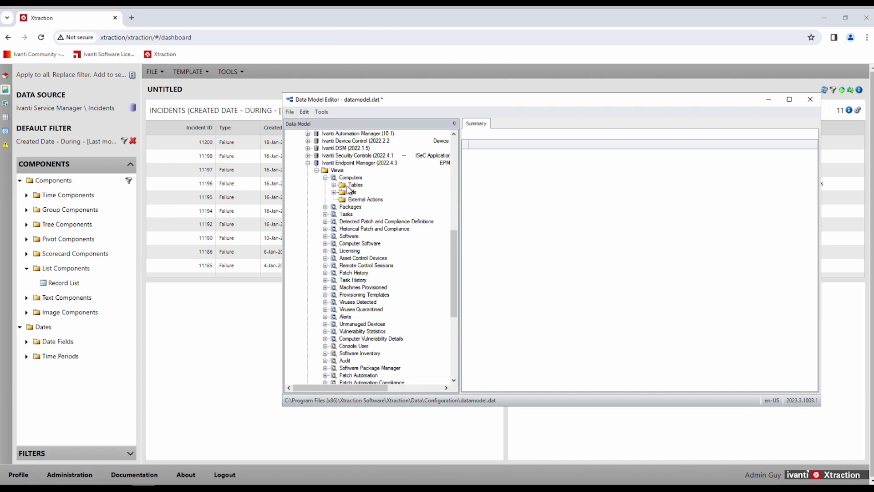
- Collapse Ivanti Endpoint Manager, save the data model and close the editor
{"action": "double_click", "coordinate": [316, 164]}
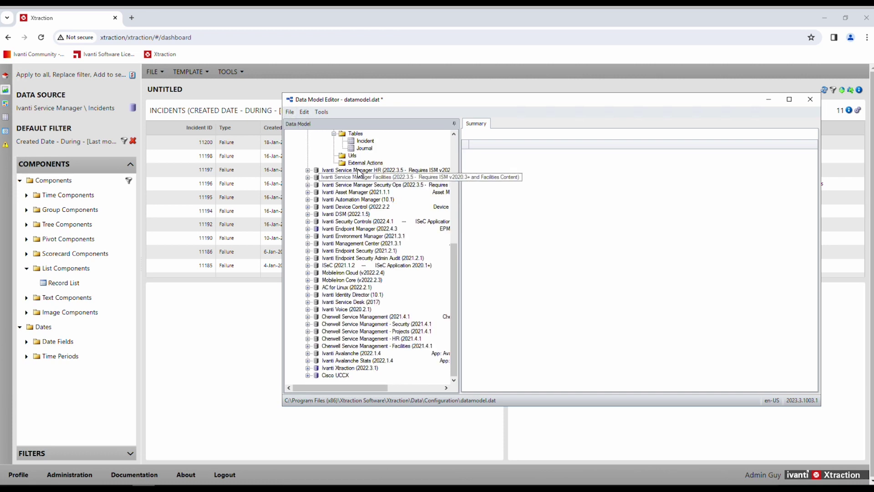
{"action": "left_click", "coordinate": [291, 116]}
{"action": "left_click", "coordinate": [291, 151]}
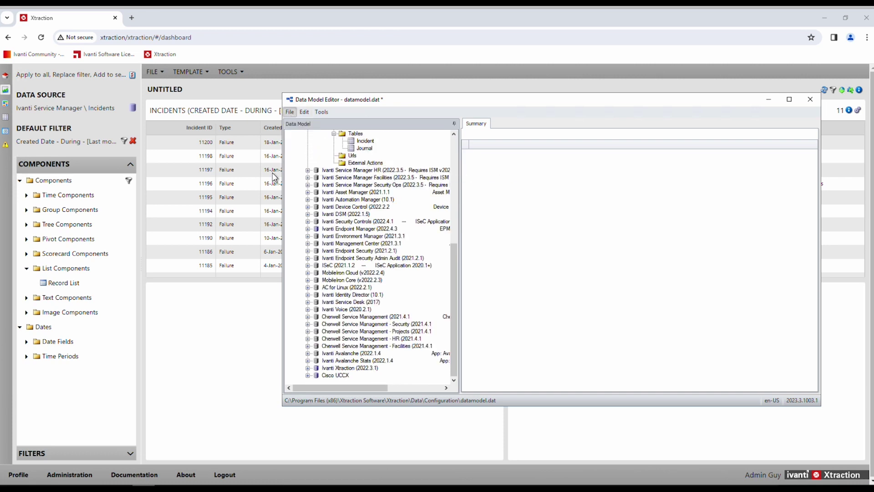
- Reload the data model via Administration > Reload and dismiss the reload alert
{"action": "left_click", "coordinate": [85, 475]}
{"action": "mouse_move", "coordinate": [112, 436]}
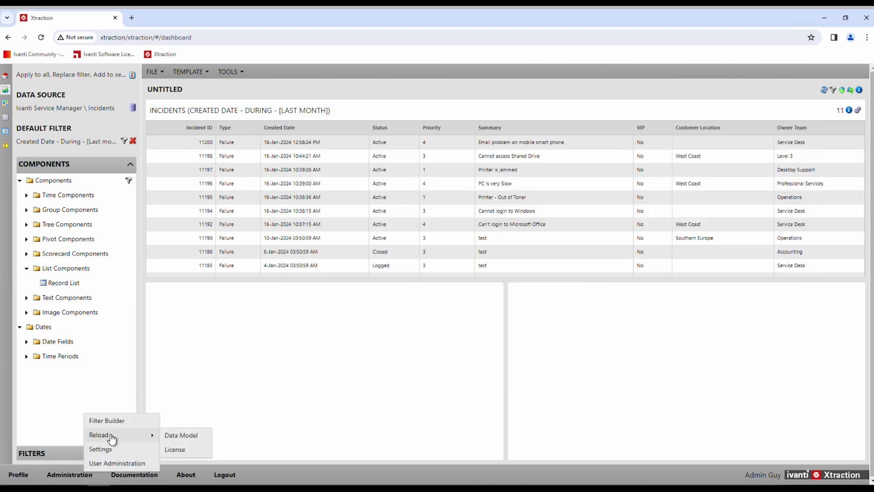
{"action": "left_click", "coordinate": [181, 439]}
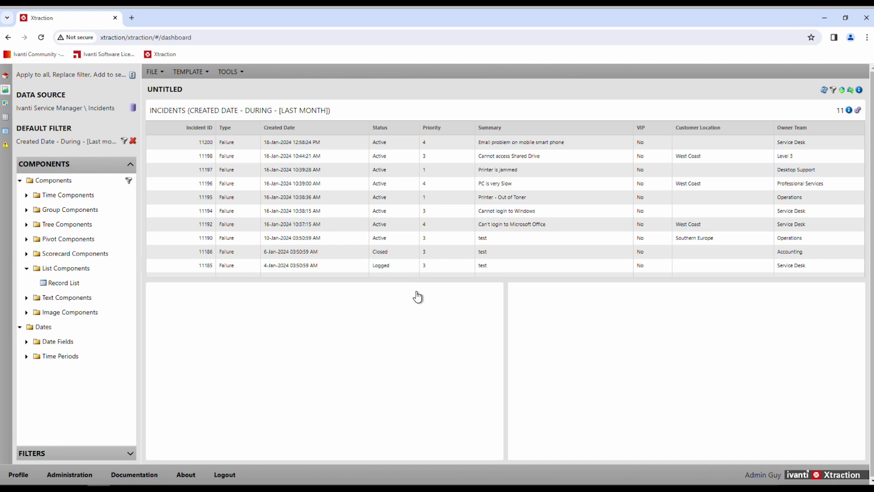
{"action": "left_click", "coordinate": [516, 95]}
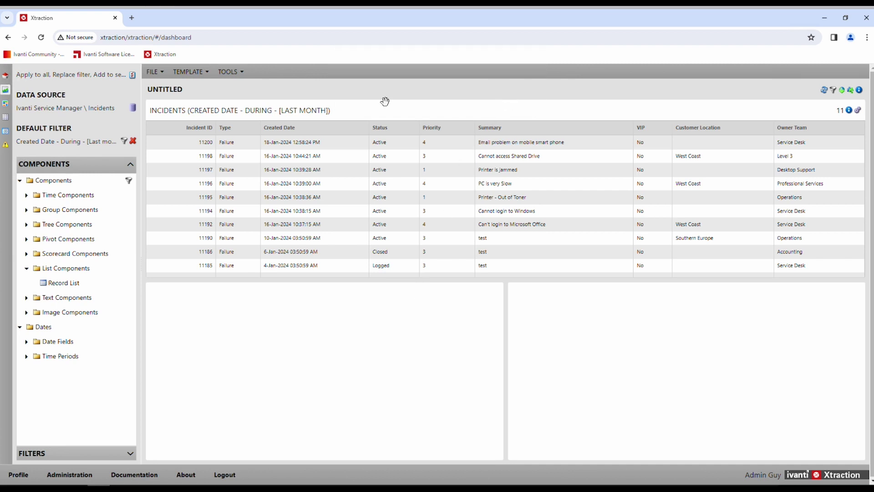
- Browse the Select Data Source list to confirm zIncidents and TestJoins are no longer offered
{"action": "left_click", "coordinate": [134, 108]}
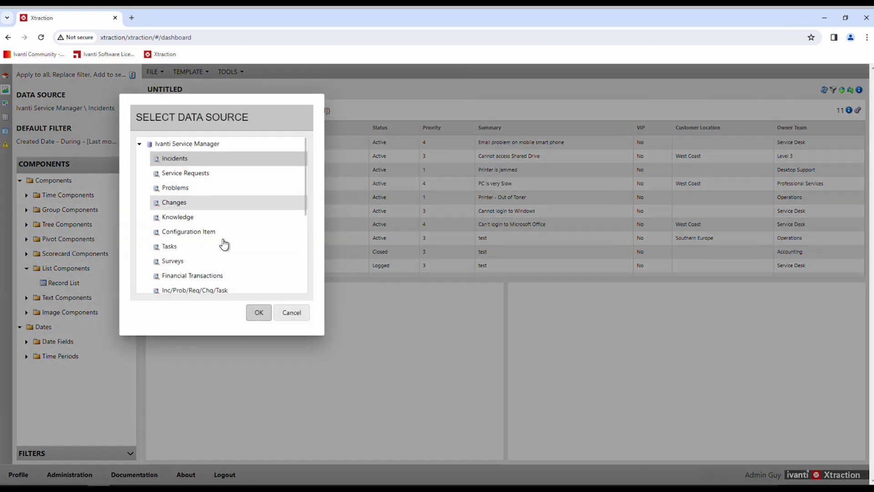
{"action": "scroll", "coordinate": [228, 253], "scroll_direction": "down", "scroll_amount": 3}
{"action": "left_click", "coordinate": [227, 246]}
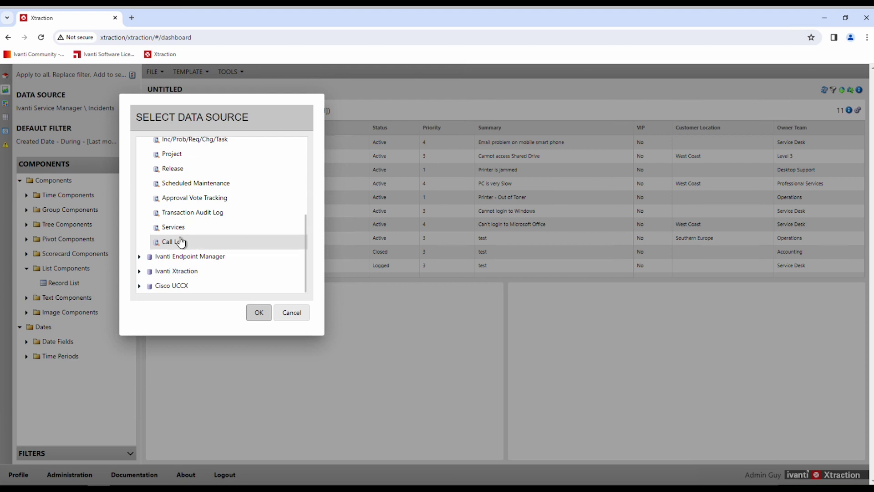
{"action": "left_click", "coordinate": [196, 229]}
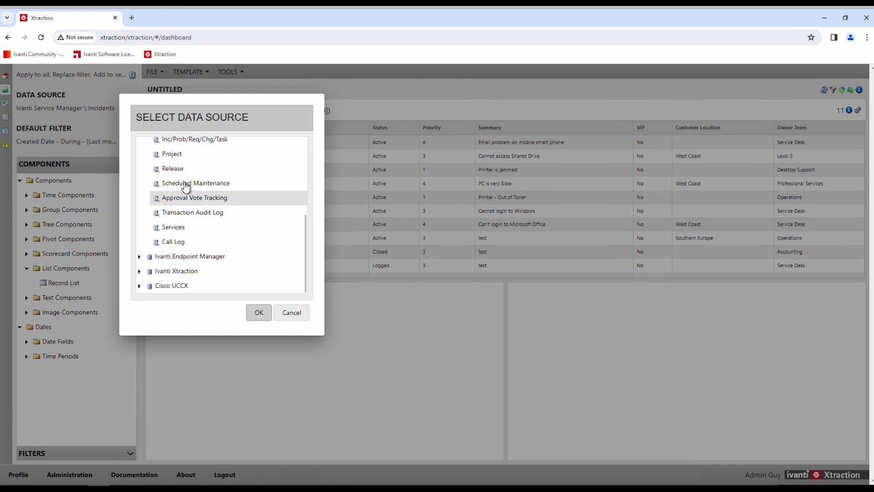
{"action": "scroll", "coordinate": [211, 223], "scroll_direction": "up", "scroll_amount": 4}
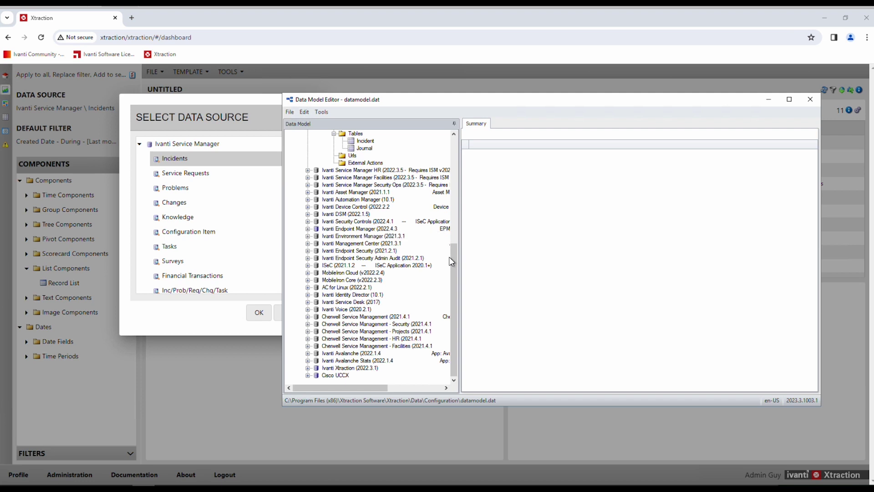
- Show the field definitions of the zincidents table under zIncidents
{"action": "scroll", "coordinate": [455, 235], "scroll_direction": "up", "scroll_amount": 6}
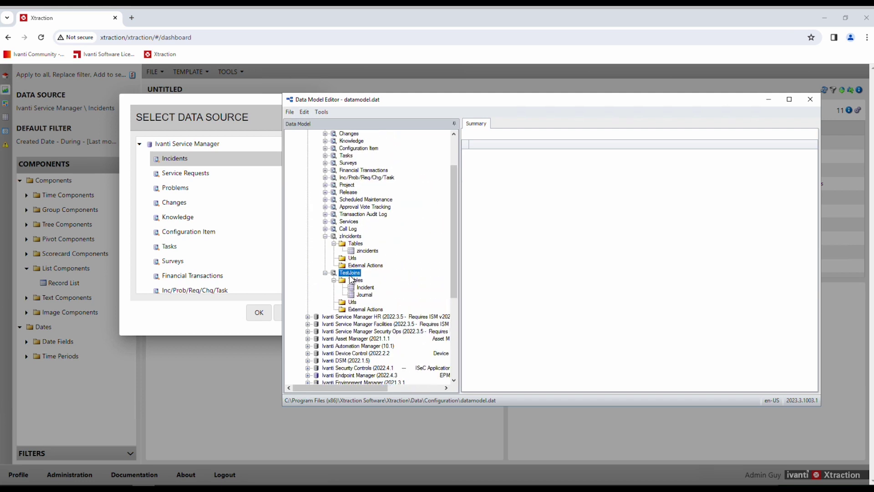
{"action": "scroll", "coordinate": [455, 197], "scroll_direction": "up", "scroll_amount": 3}
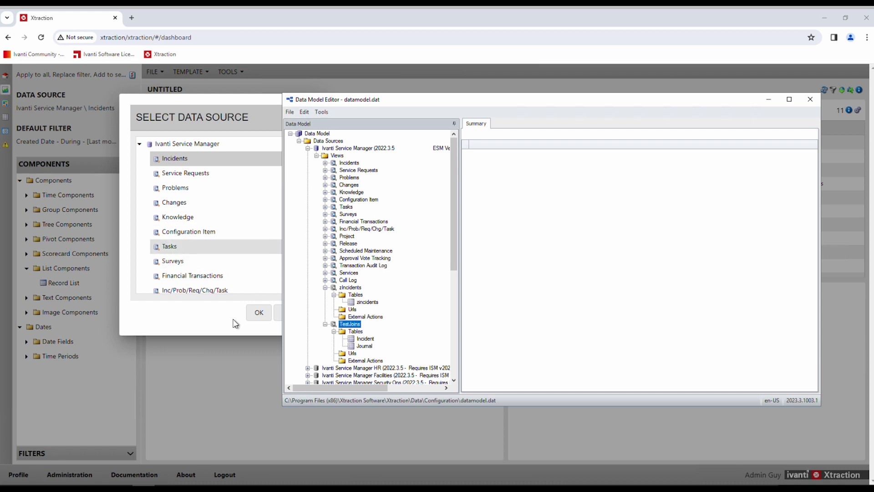
{"action": "left_click", "coordinate": [367, 303]}
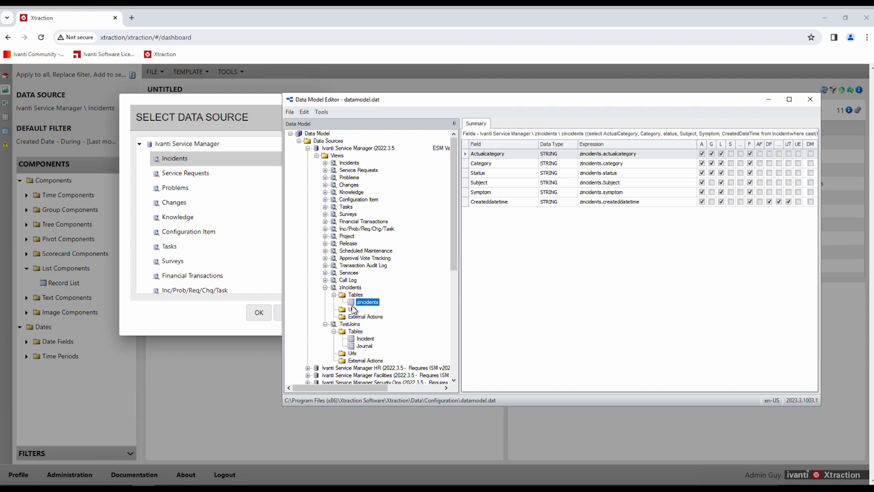
- Expand the Incidents view's tables and show the INCIDENT table's fields
{"action": "left_click", "coordinate": [325, 164]}
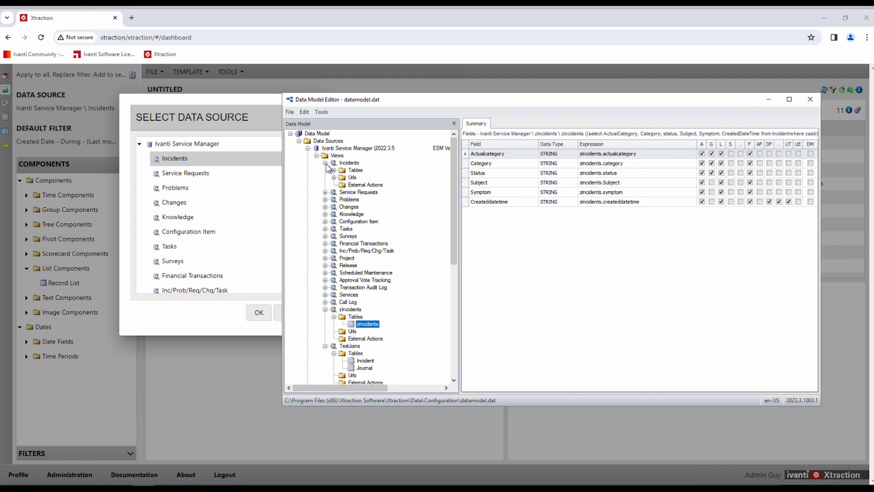
{"action": "left_click", "coordinate": [335, 171]}
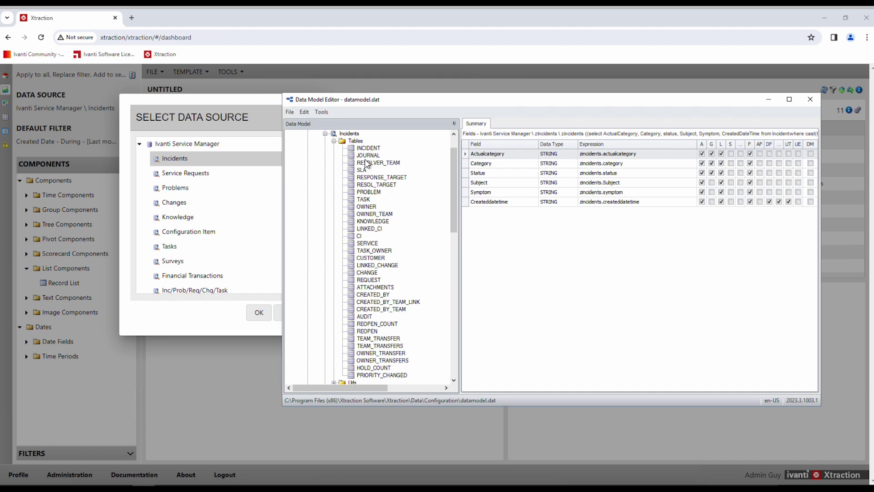
{"action": "left_click", "coordinate": [368, 149]}
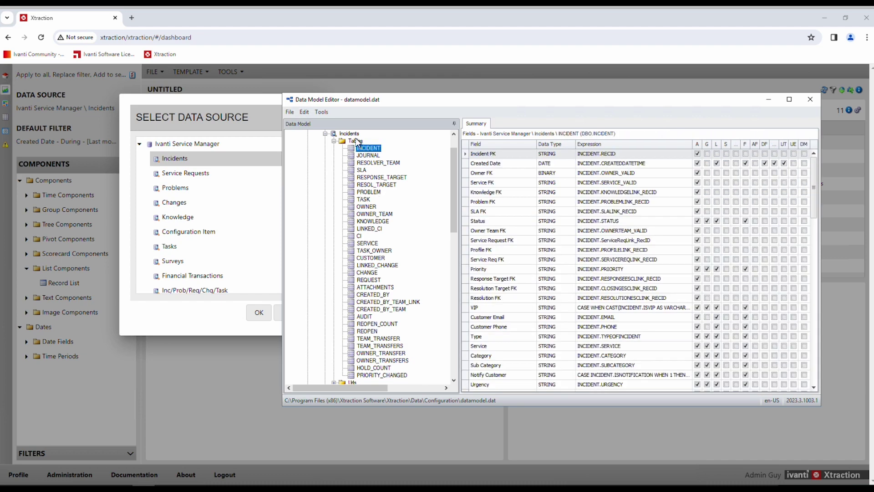
- Select the Ivanti Service Manager data source and return to the Xtraction dashboard
{"action": "scroll", "coordinate": [456, 165], "scroll_direction": "up", "scroll_amount": 2}
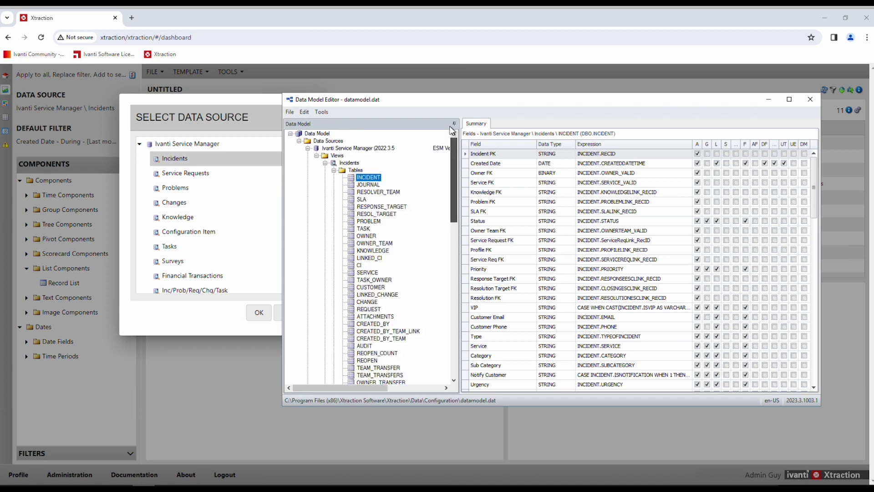
{"action": "left_click", "coordinate": [338, 155]}
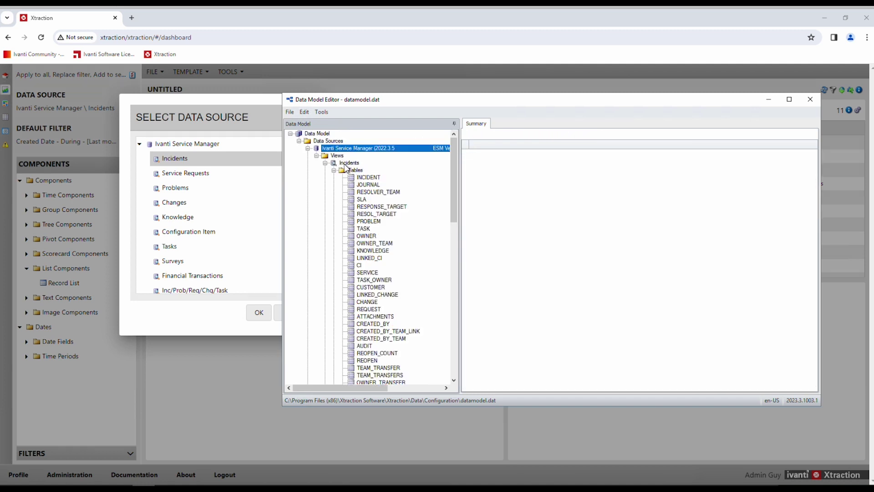
{"action": "left_click", "coordinate": [250, 117]}
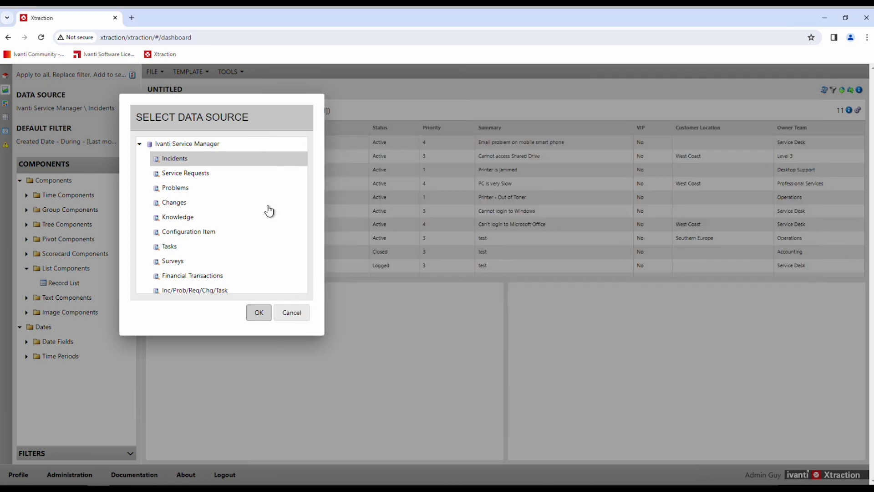
- Cancel Select Data Source and collapse the Incidents view in the Data Model Editor
{"action": "left_click", "coordinate": [295, 314]}
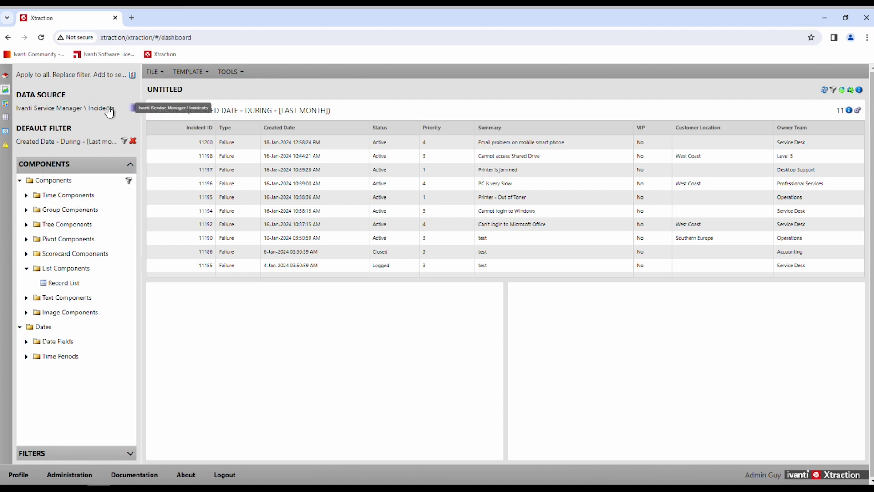
{"action": "left_click", "coordinate": [136, 489]}
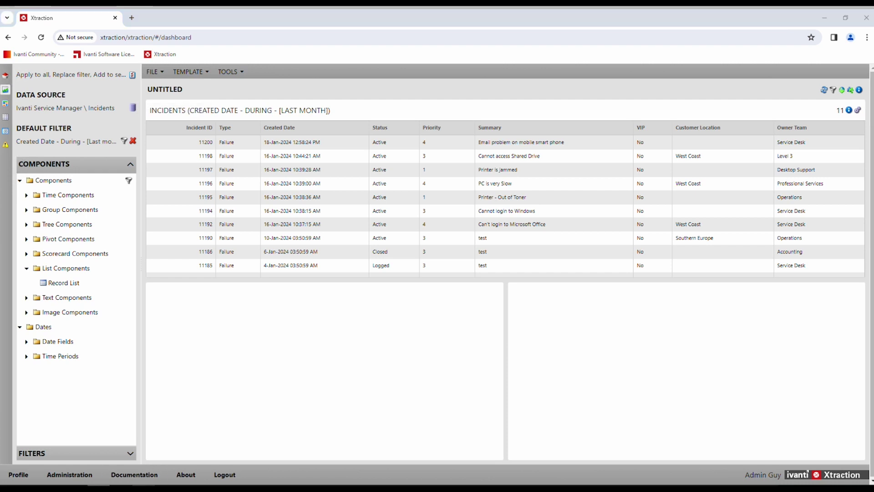
{"action": "left_click", "coordinate": [333, 170]}
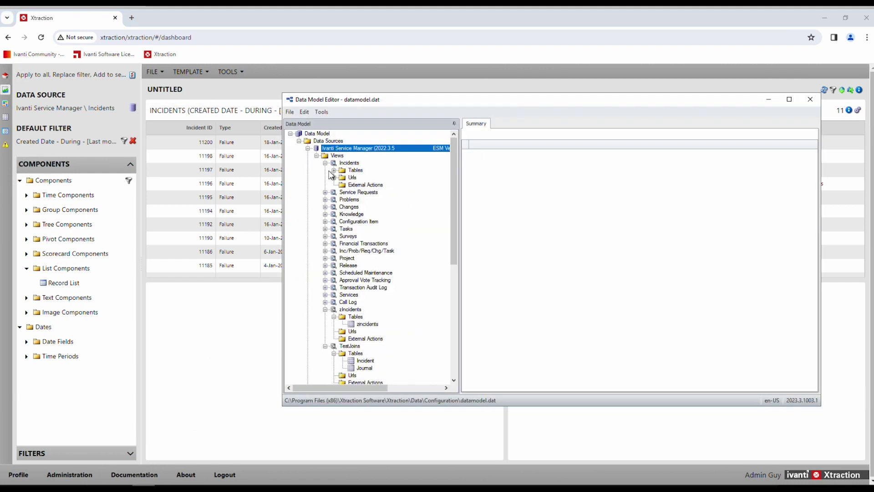
{"action": "left_click", "coordinate": [325, 163]}
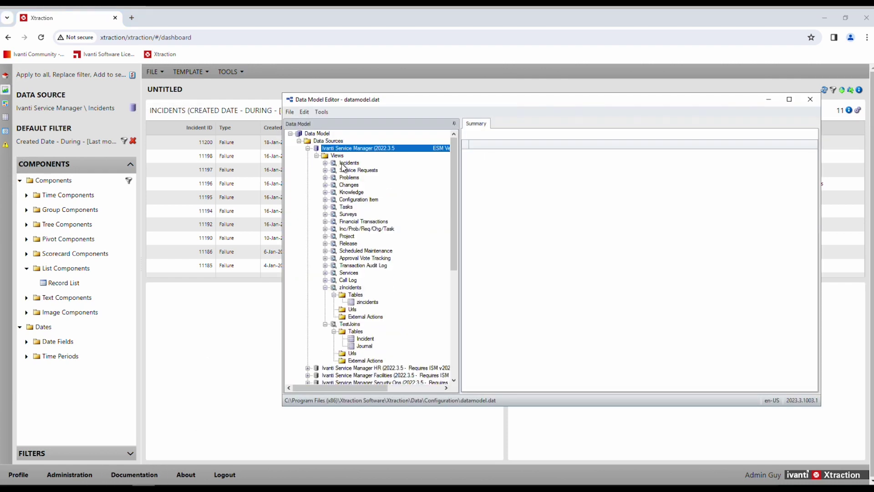
- List all views with their active status and collapse zIncidents and TestJoins
{"action": "left_click", "coordinate": [337, 157]}
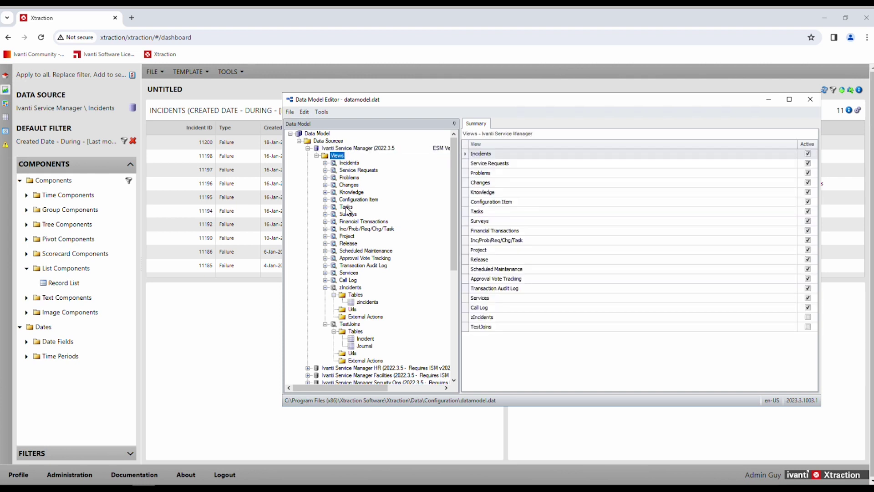
{"action": "left_click", "coordinate": [325, 287]}
{"action": "left_click", "coordinate": [325, 295]}
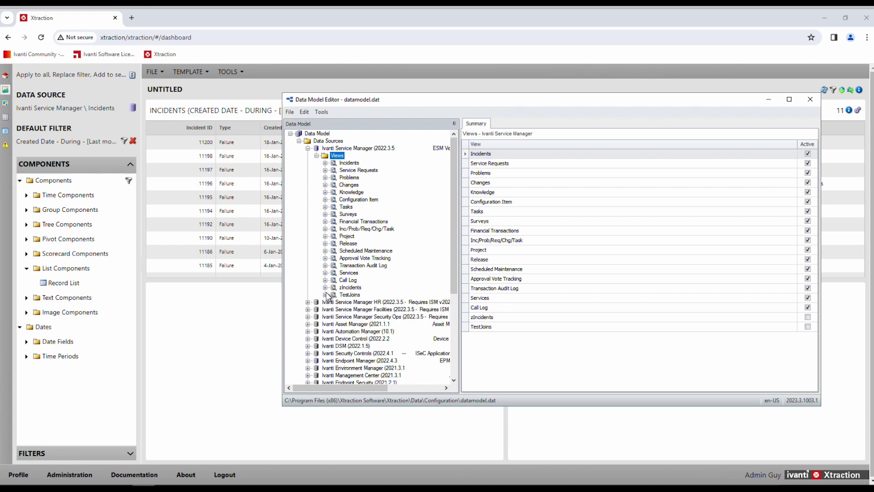